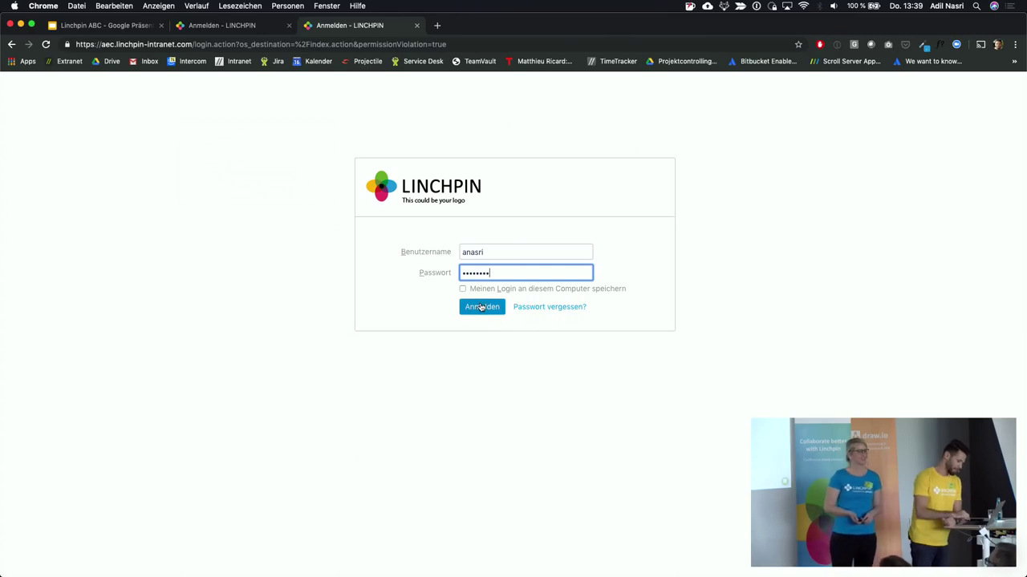
- Log in to the intranet without saving the login in 1Password, and continue onboarding with the existing profile picture
left_click(481, 307)
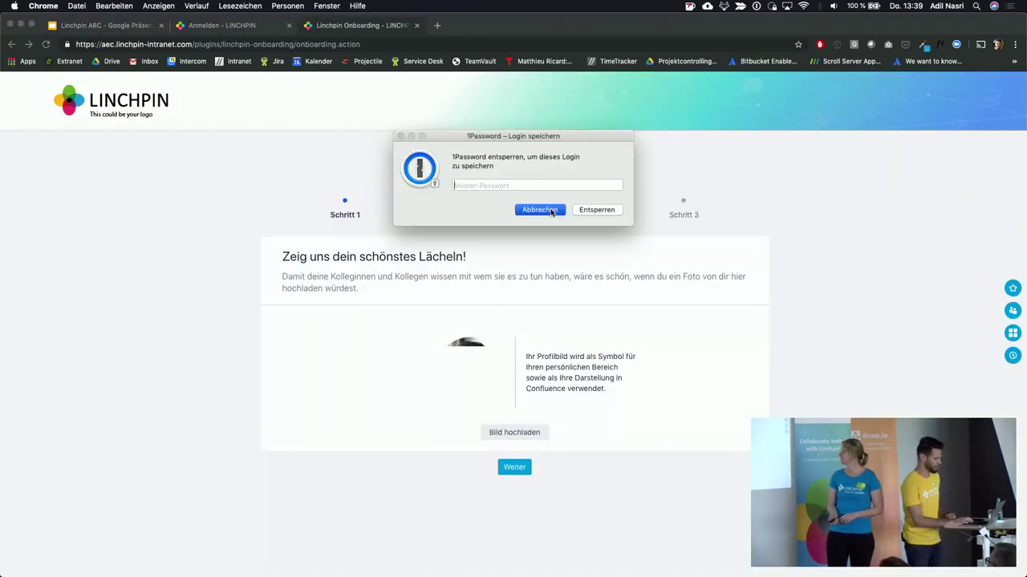
left_click(540, 210)
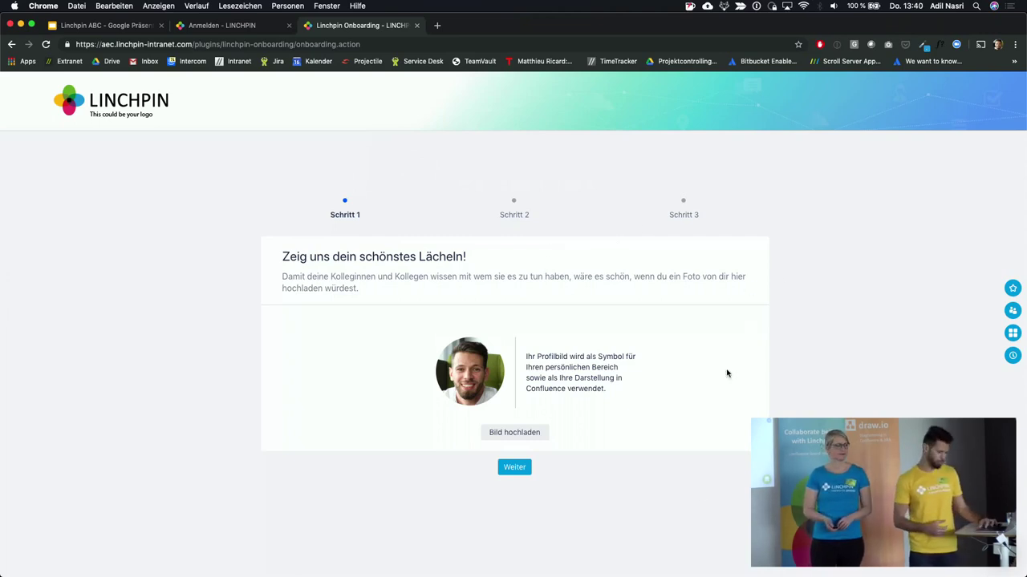
left_click(516, 468)
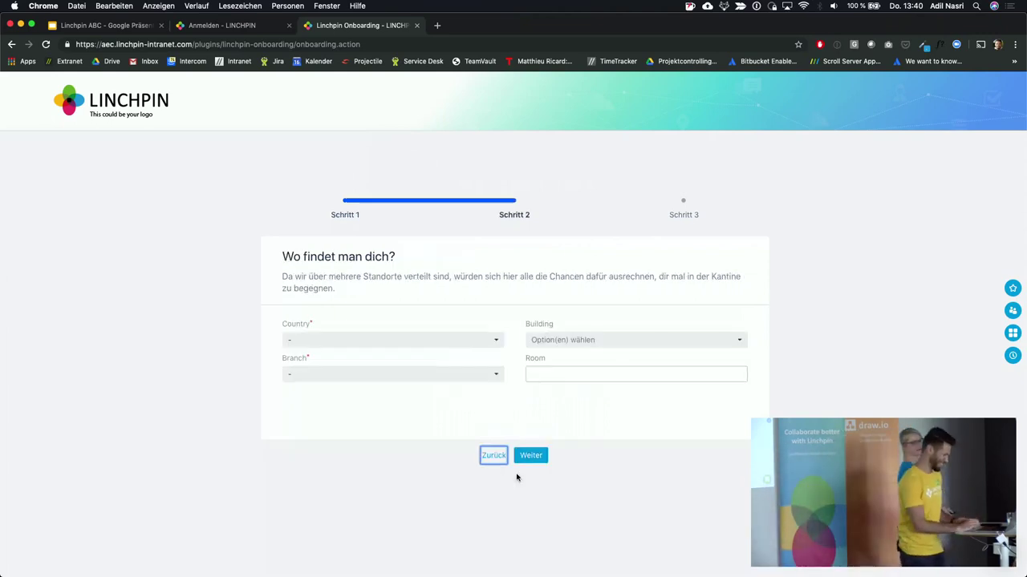
- Enter the onboarding location as country Germany, branch Frankfurt, building B1 and room 310, and continue to step 3
left_click(446, 342)
type("ger")
key("Return")
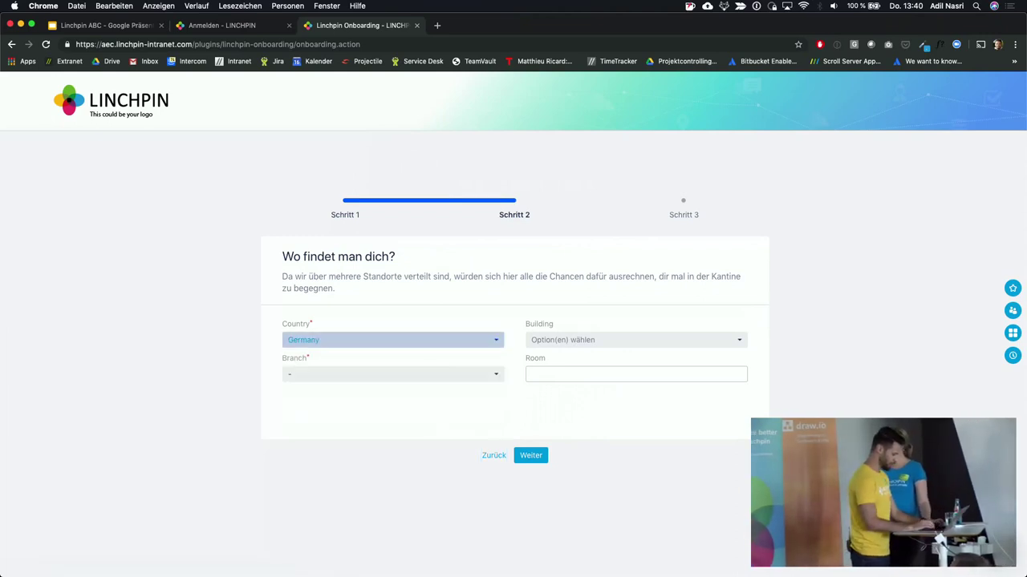
left_click(402, 374)
left_click(374, 429)
left_click(551, 339)
left_click(552, 411)
left_click(570, 375)
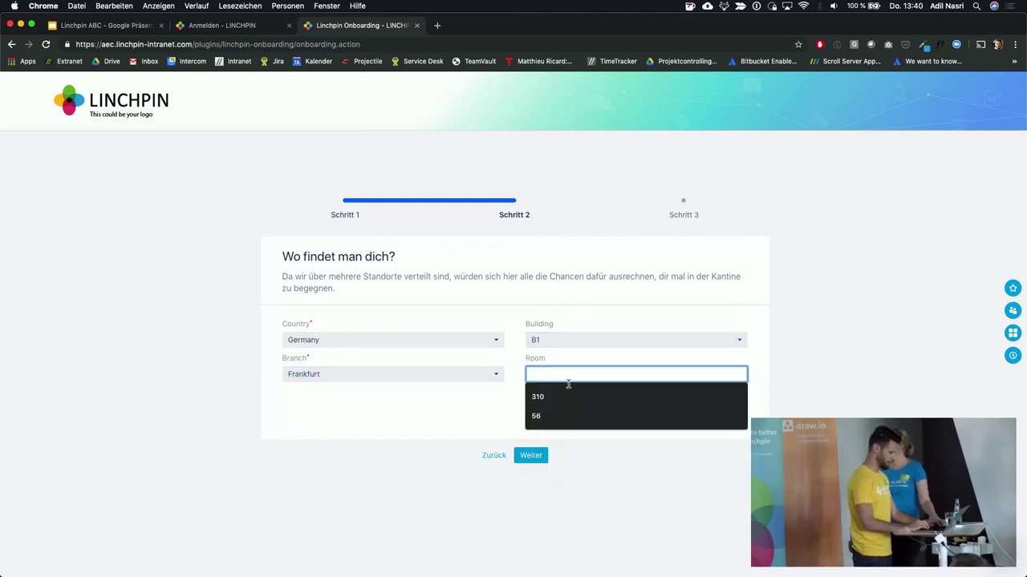
left_click(566, 396)
left_click(532, 455)
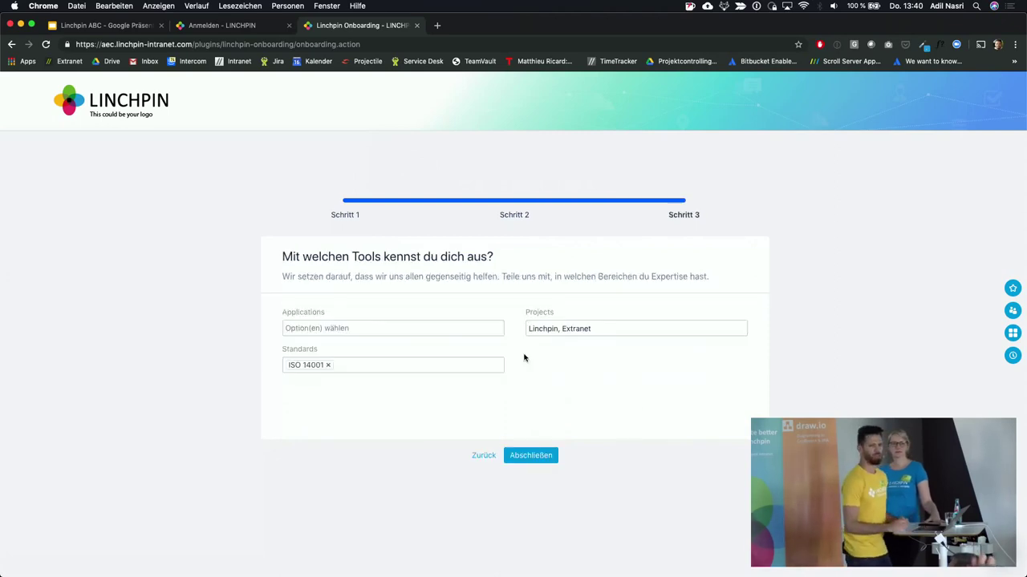
- Add Confluence, JIRA and SAP as known applications in the onboarding's expertise form
left_click(450, 332)
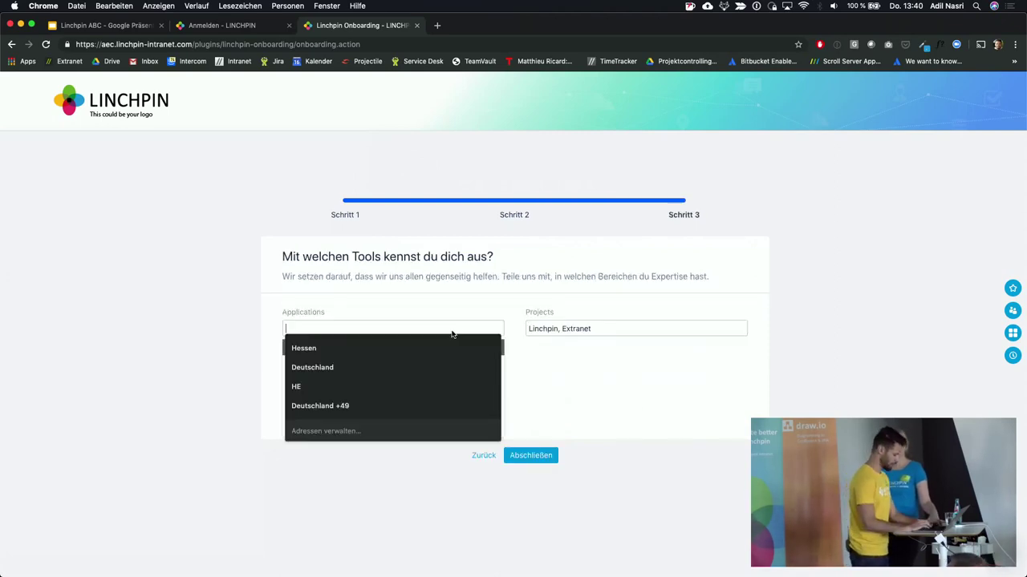
type("conf")
key("Return")
type("jir")
key("Return")
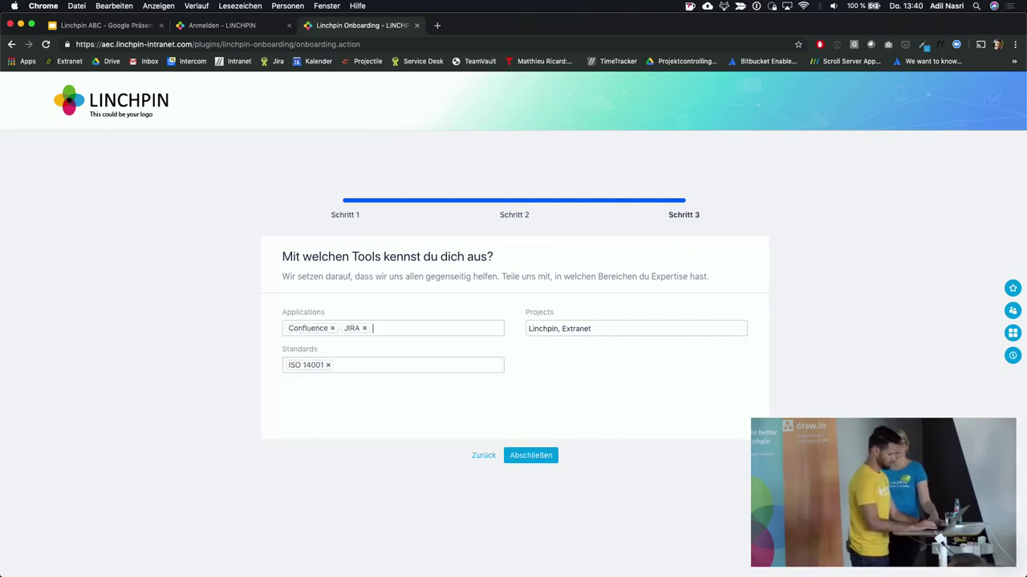
type("sap")
left_click(380, 354)
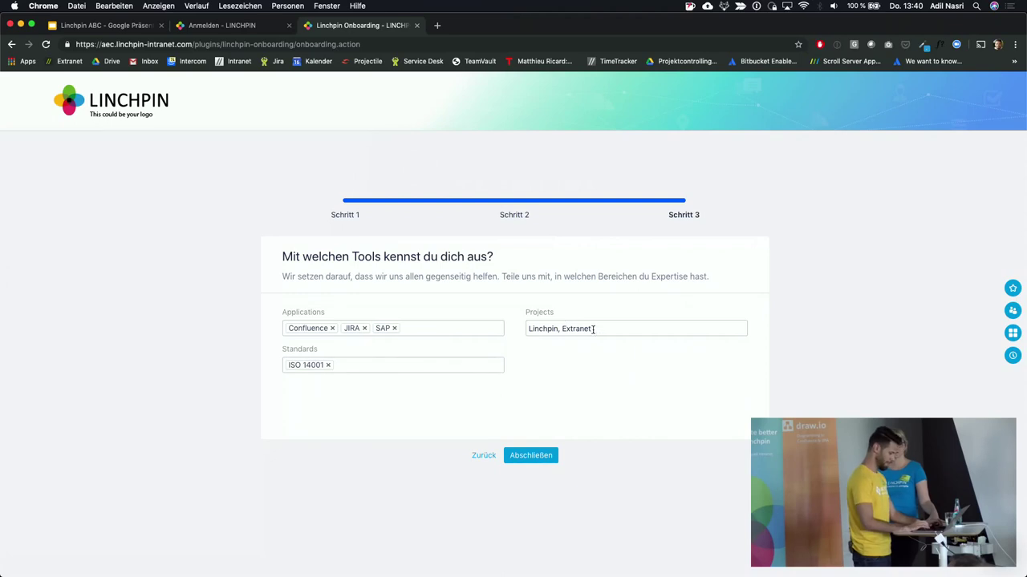
- Add ISO 9001 to the standards, leave the projects as they are, and complete the onboarding
left_click(389, 367)
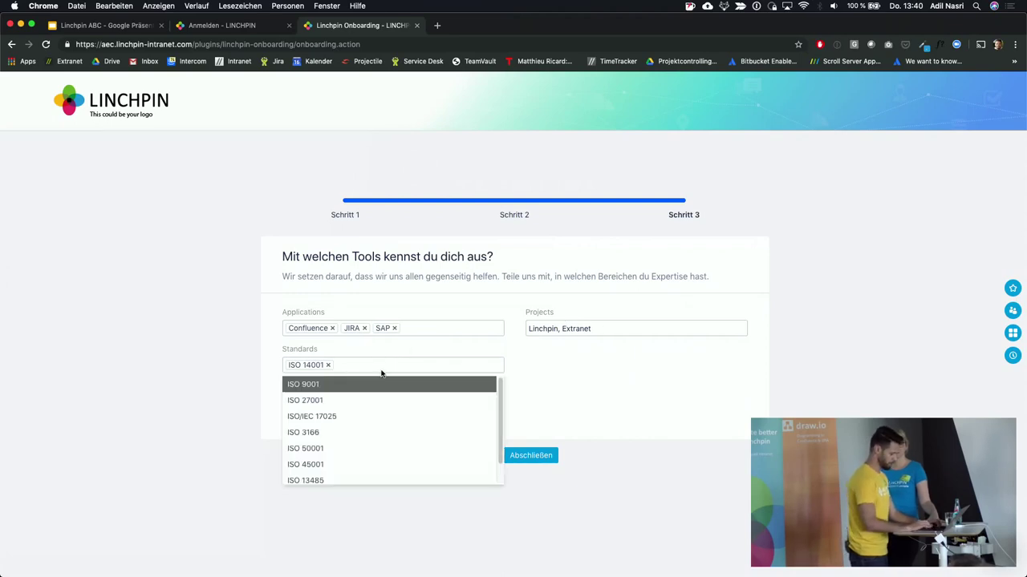
left_click(375, 387)
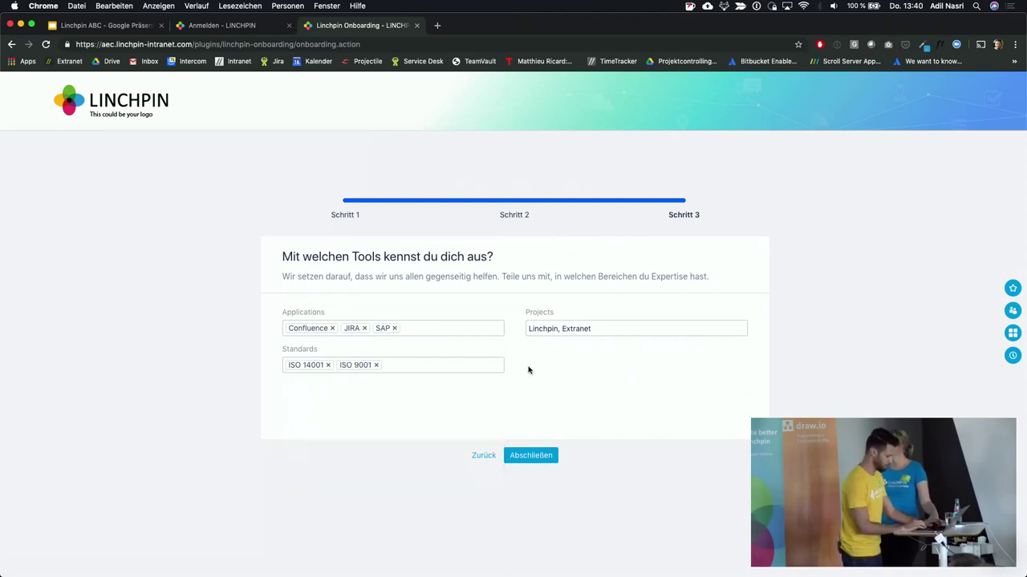
left_click(604, 325)
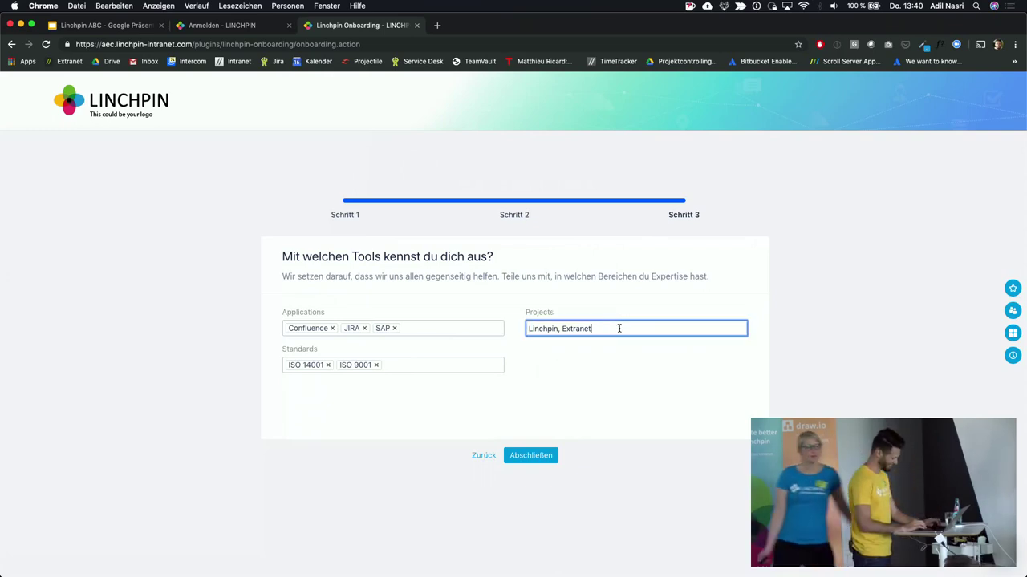
left_click(531, 456)
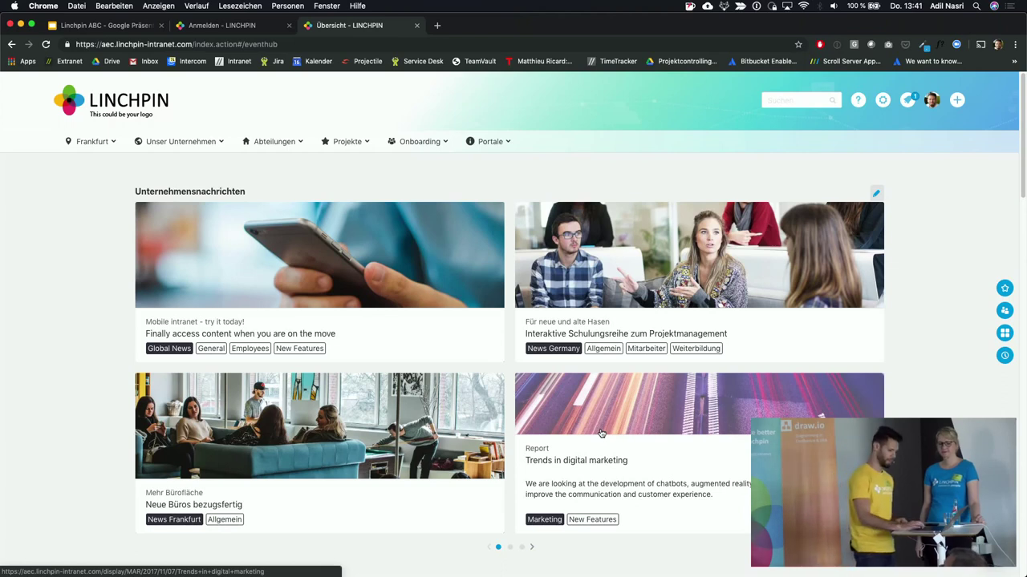
- Look through the start page's company news, events and notices for the Frankfurt branch
left_click(123, 150)
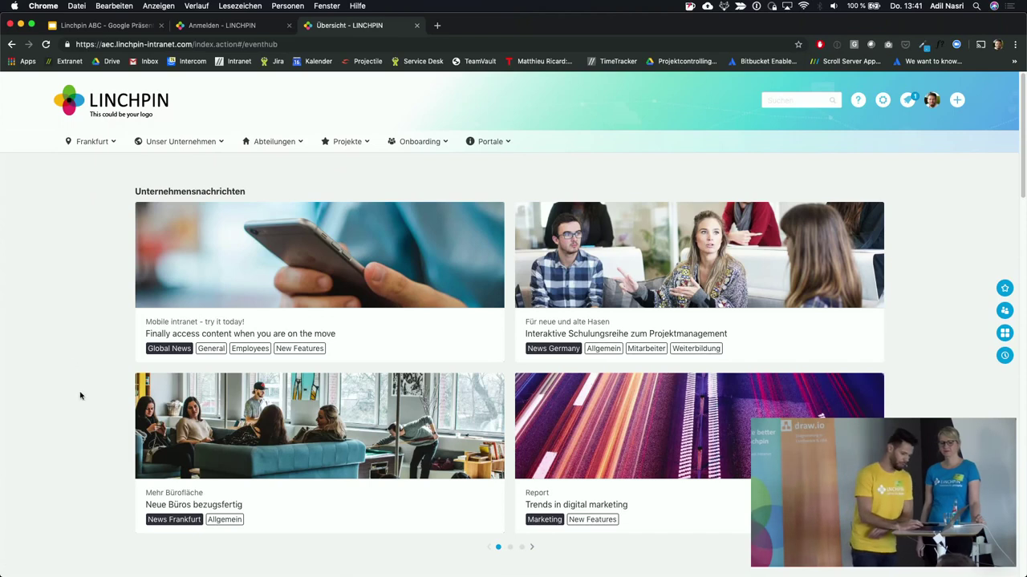
mouse_move(476, 467)
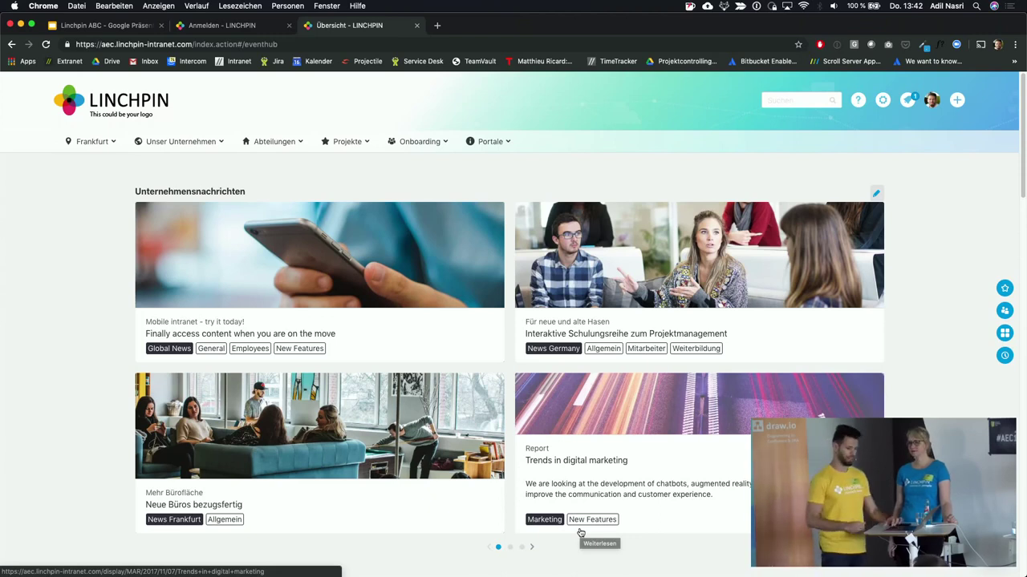
scroll(581, 532, "down", 10)
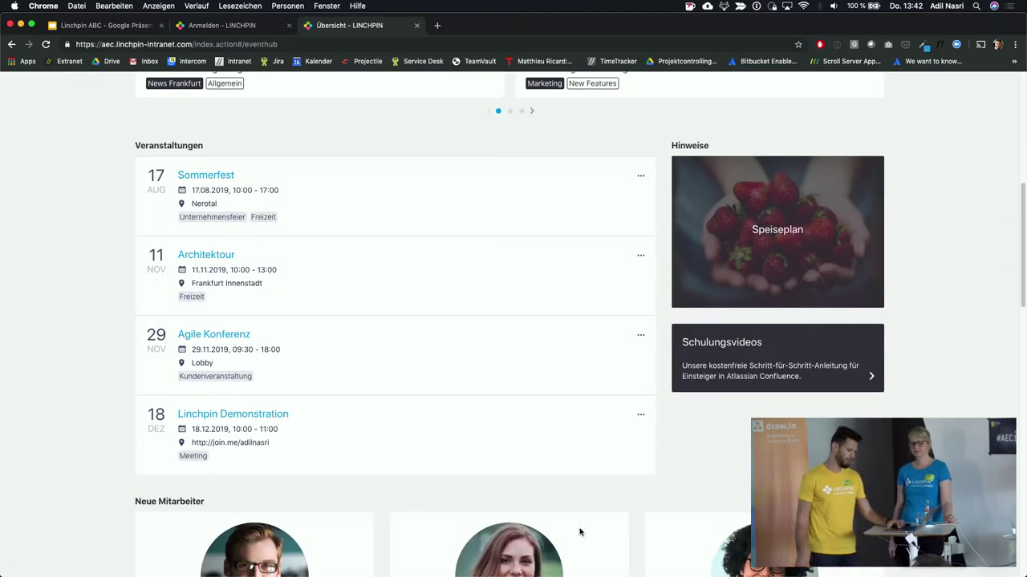
scroll(580, 532, "up", 1)
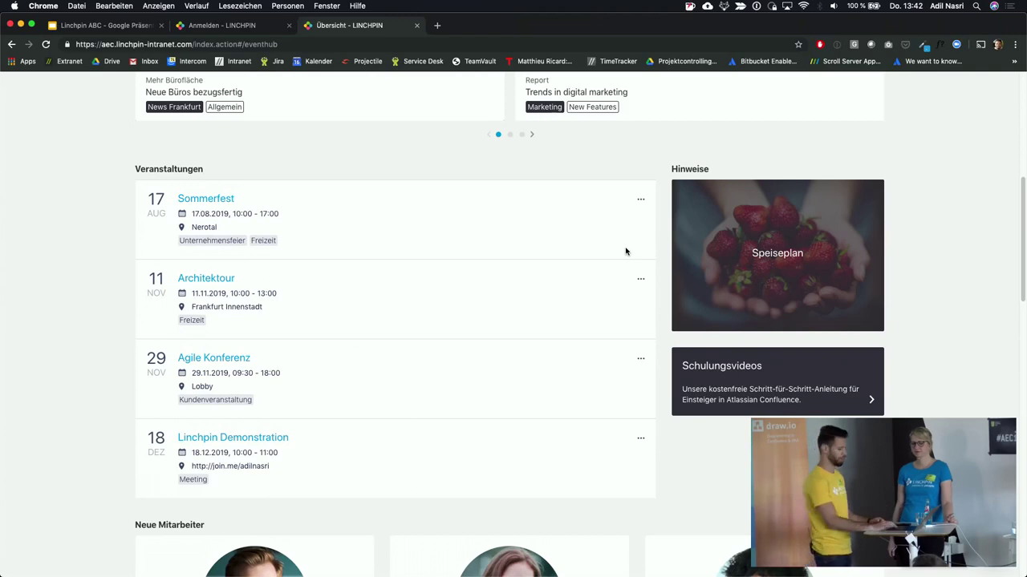
scroll(626, 251, "up", 1)
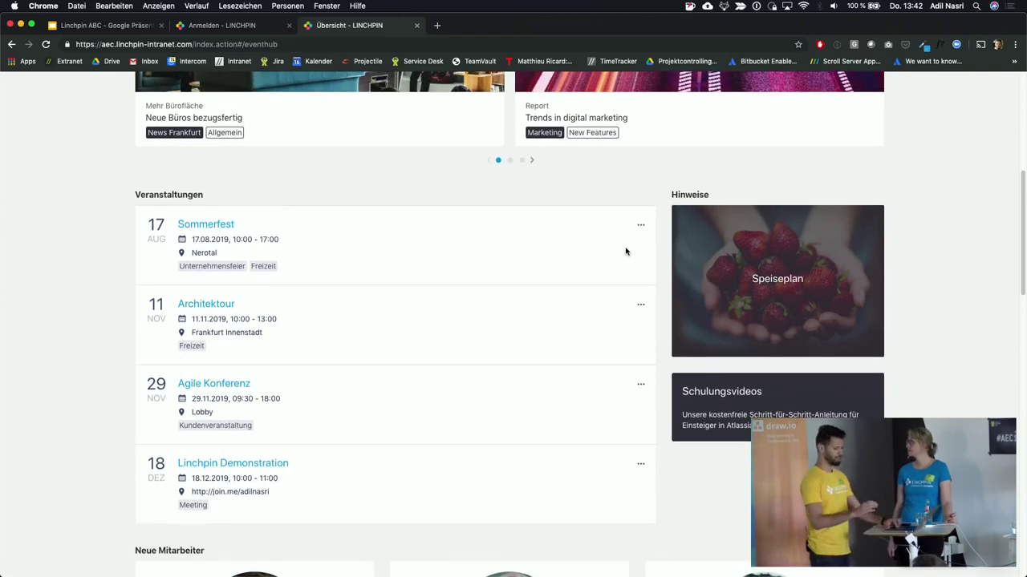
scroll(626, 251, "up", 10)
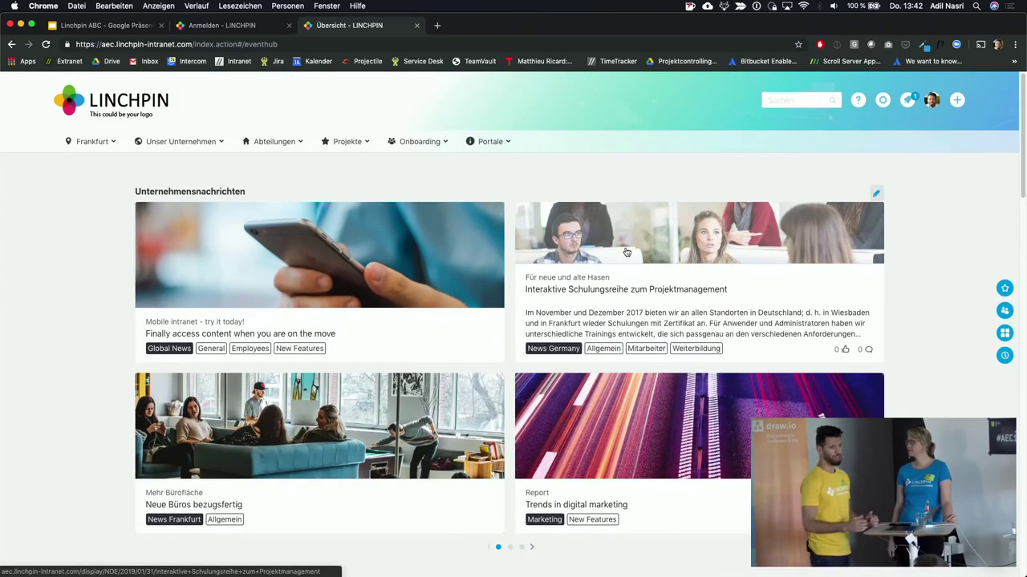
- Open your own user profile and examine the individual information and location entries
left_click(931, 101)
left_click(877, 174)
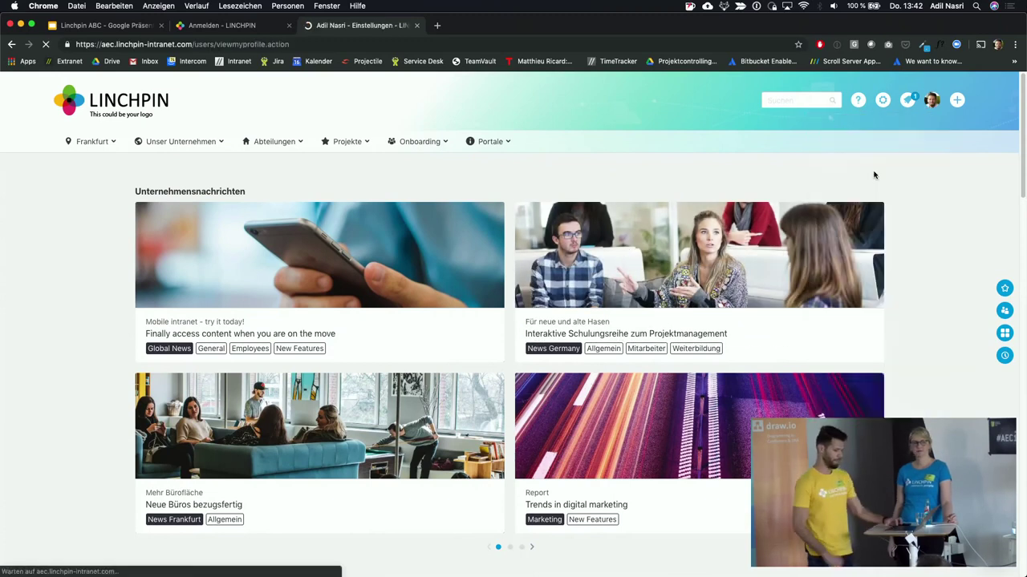
scroll(746, 247, "down", 2)
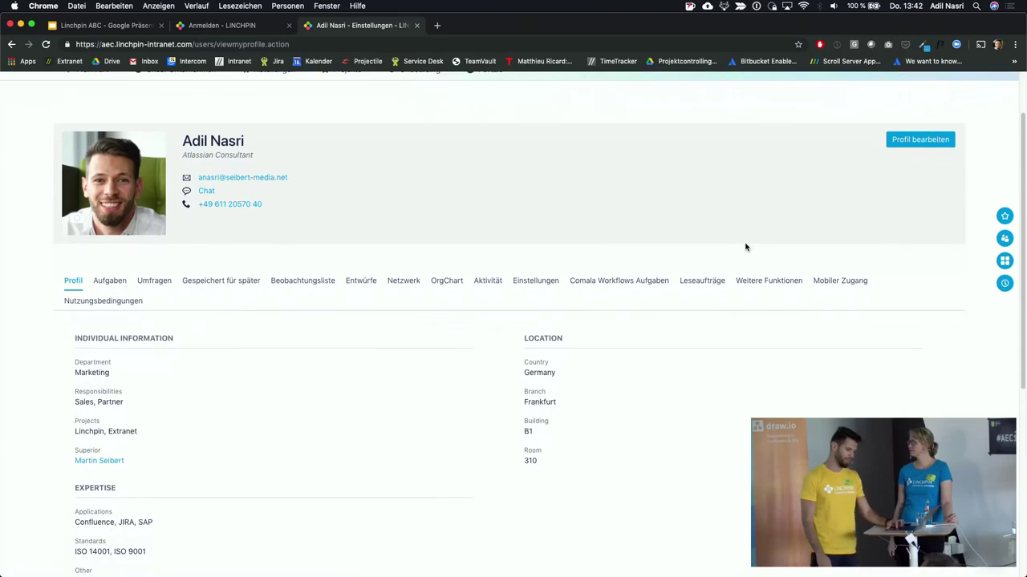
left_click_drag(556, 412, 503, 400)
left_click(503, 400)
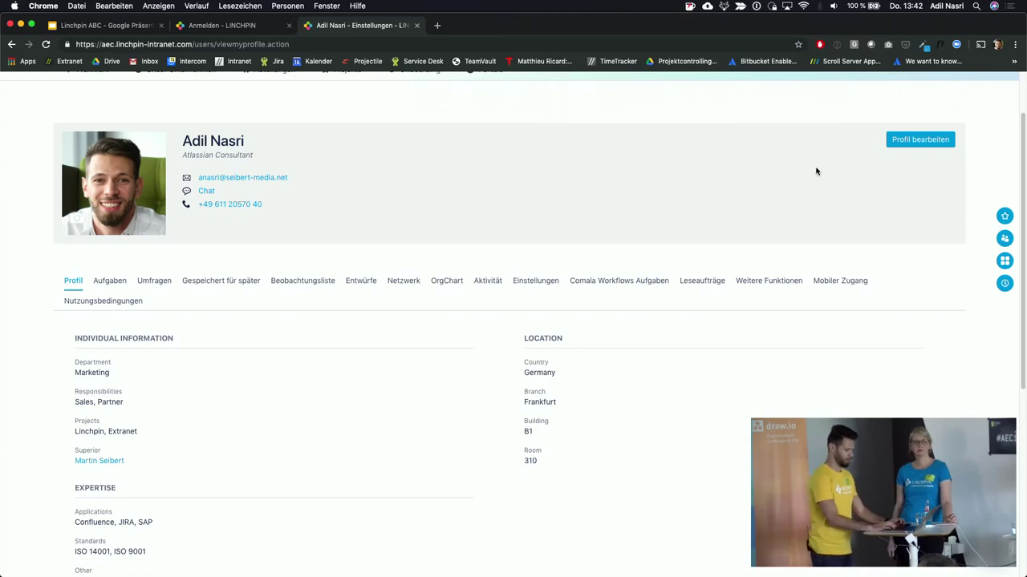
- Open the profile for editing and set the department to IT
left_click(899, 147)
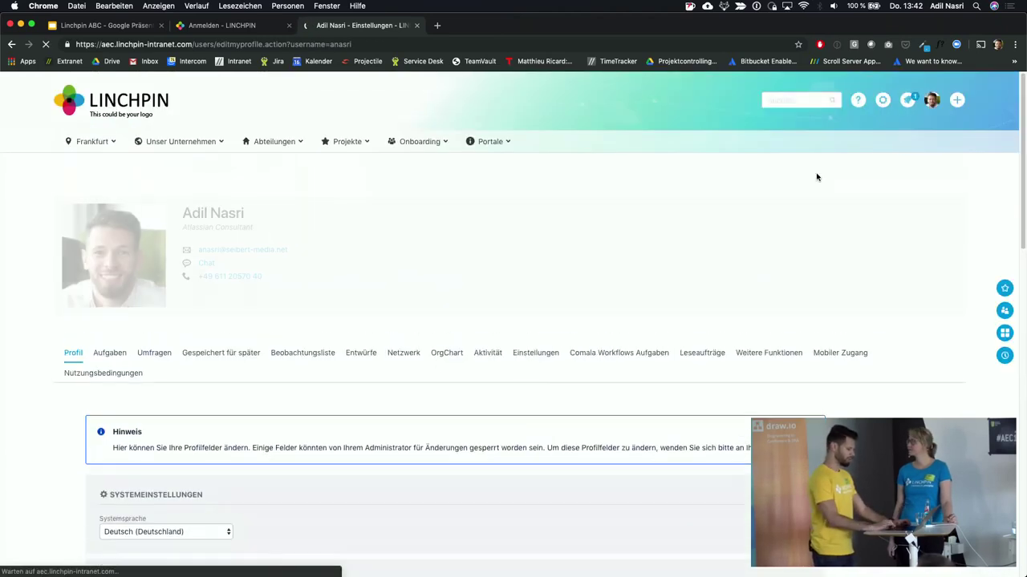
scroll(438, 362, "down", 10)
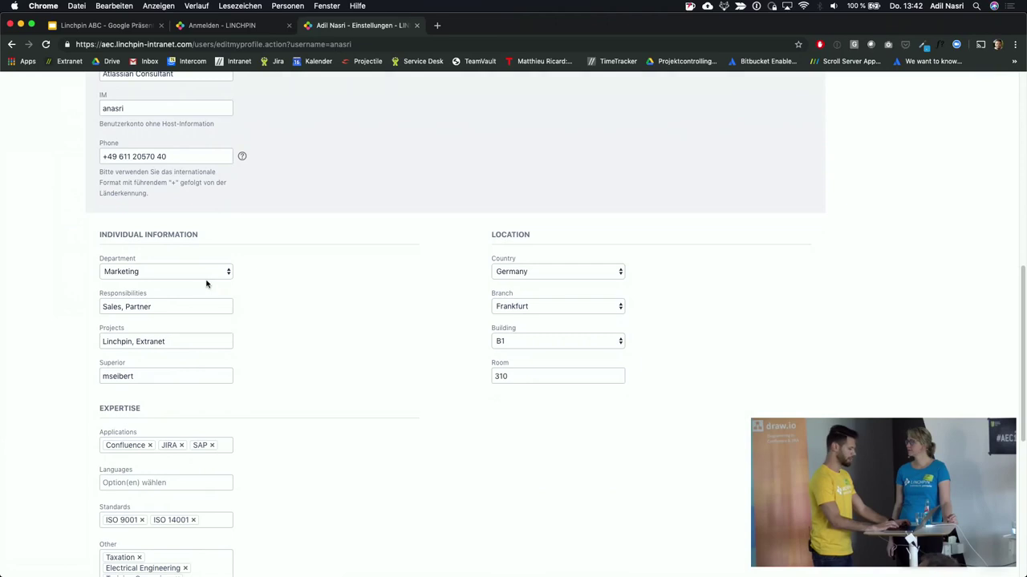
left_click(210, 273)
left_click(191, 302)
- Set the profile's country to USA and branch to Washington, and save the profile
left_click(511, 273)
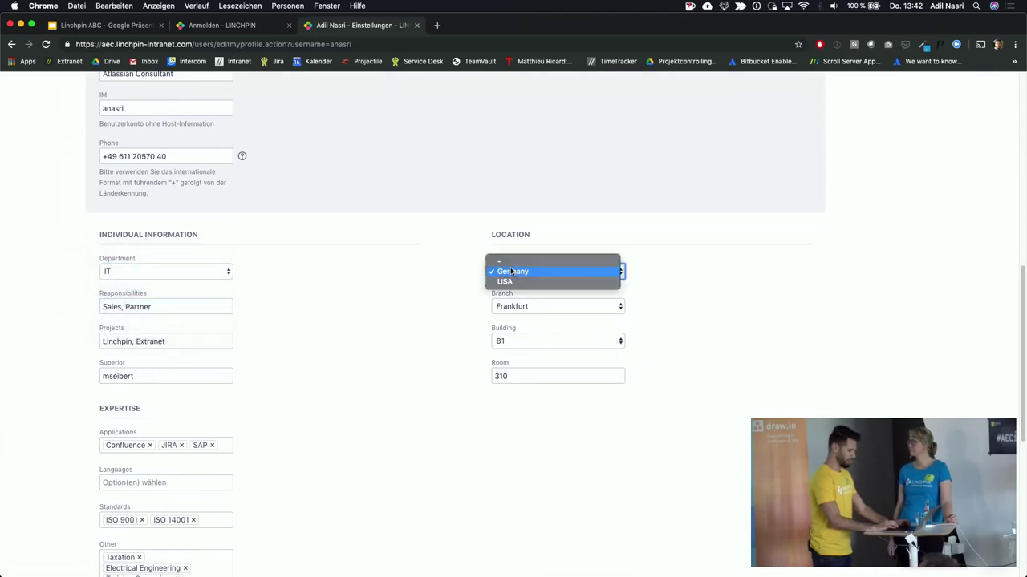
left_click(509, 282)
left_click(510, 306)
left_click(507, 318)
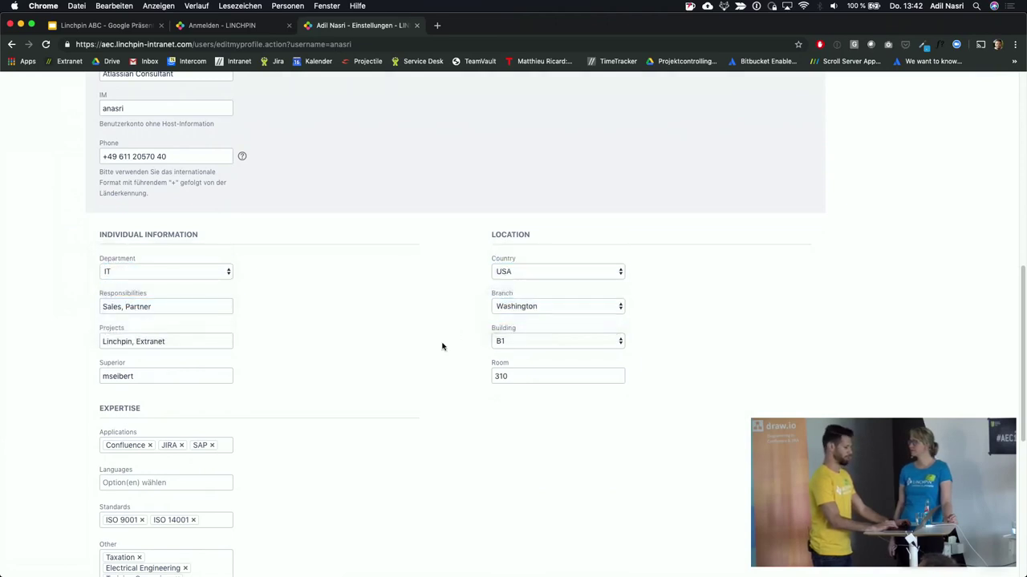
scroll(433, 337, "down", 10)
left_click(112, 253)
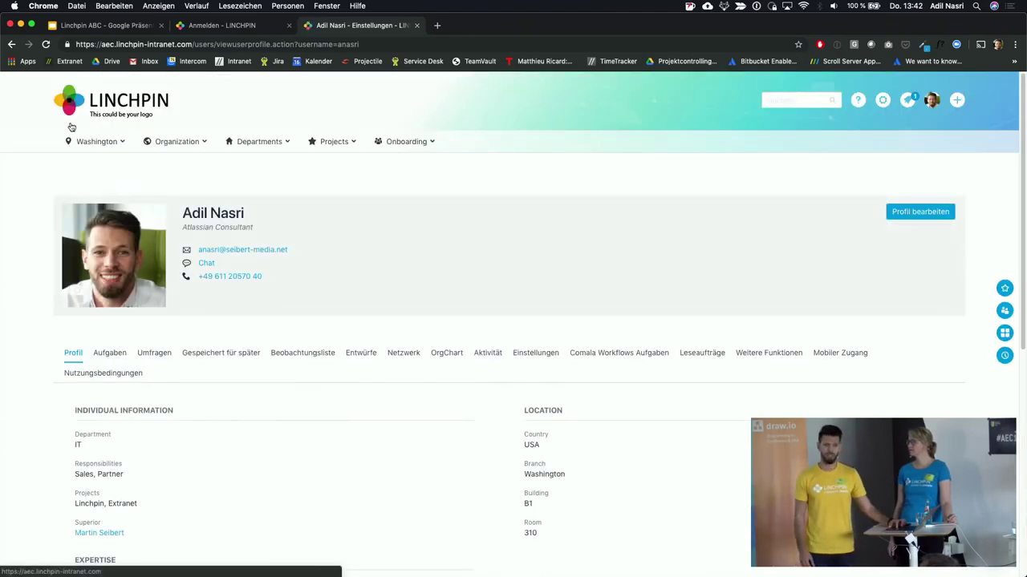
- Examine the Organization and Washington navigation entries, and look through the personalized home page's news, events and information
mouse_move(188, 140)
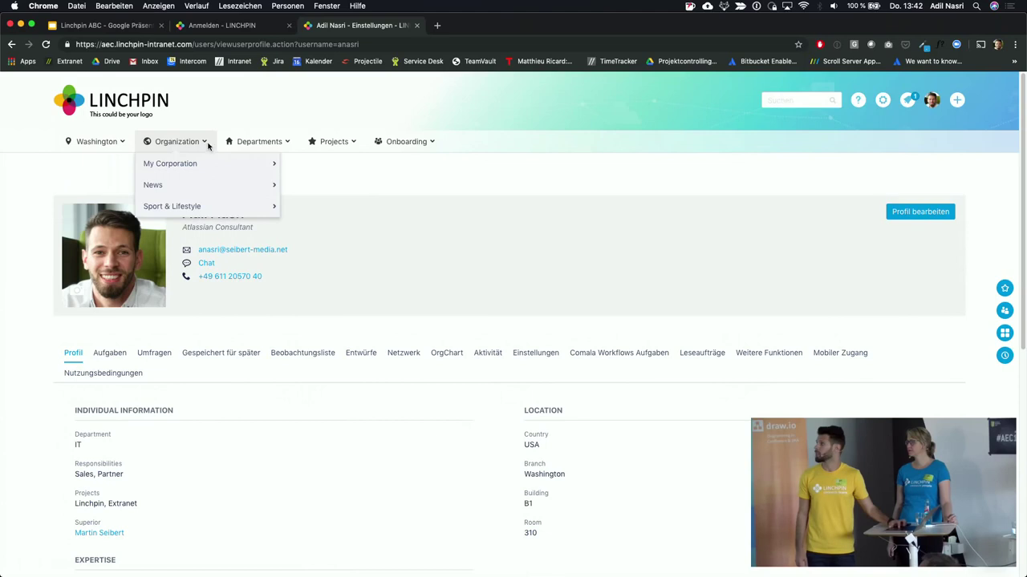
mouse_move(116, 152)
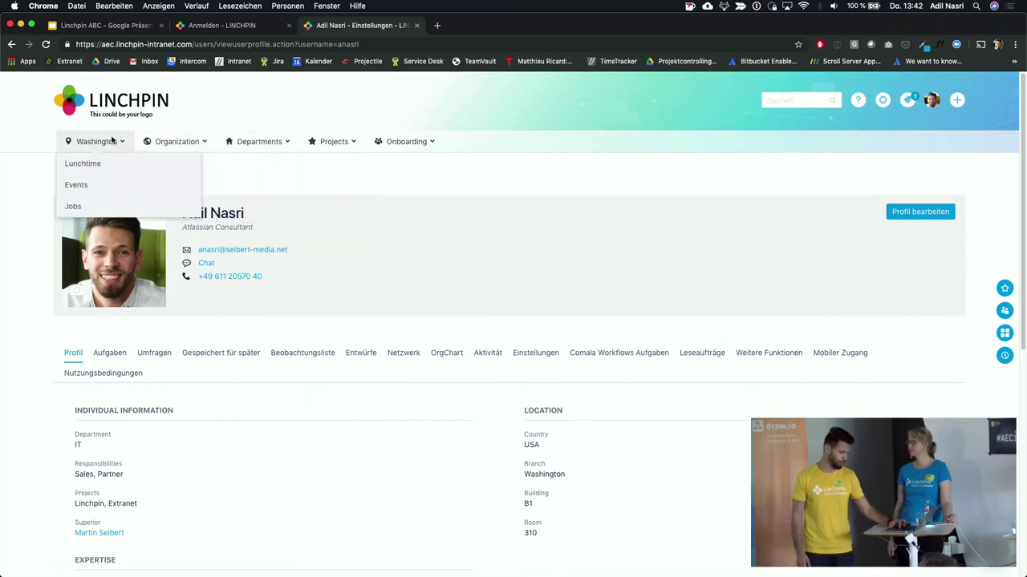
left_click(92, 96)
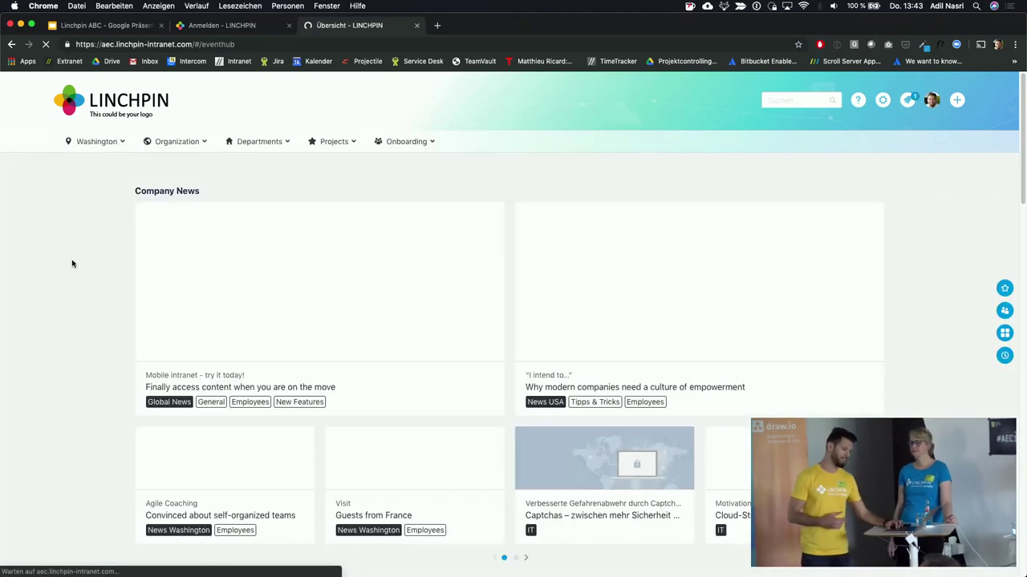
scroll(73, 264, "down", 1)
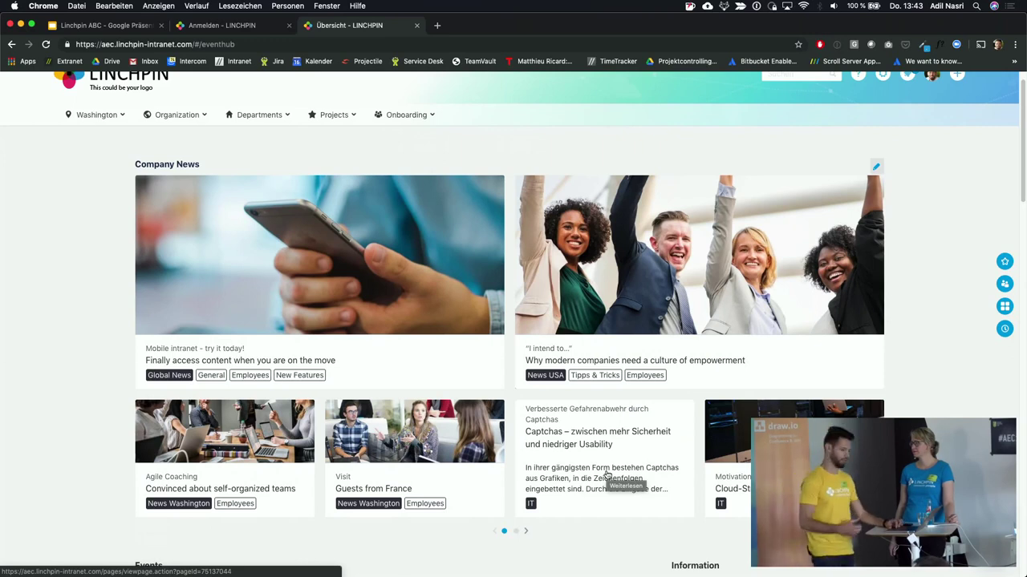
scroll(607, 475, "down", 5)
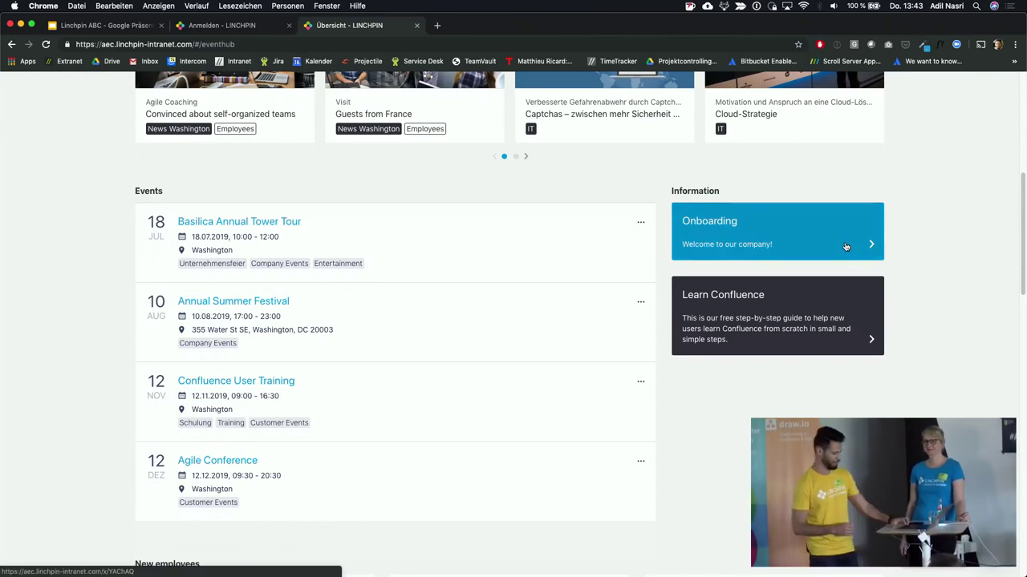
scroll(845, 248, "up", 2)
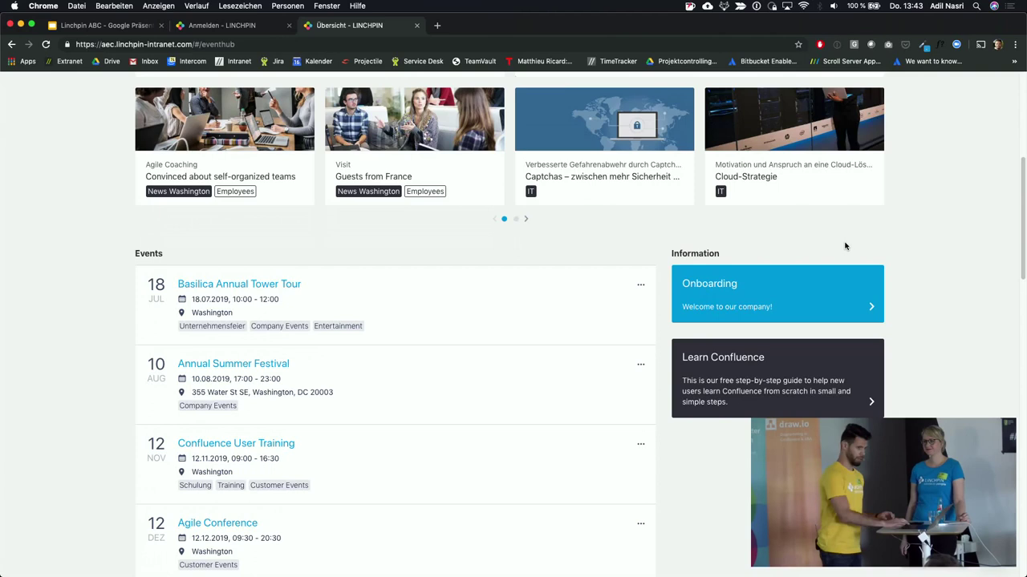
scroll(844, 246, "up", 5)
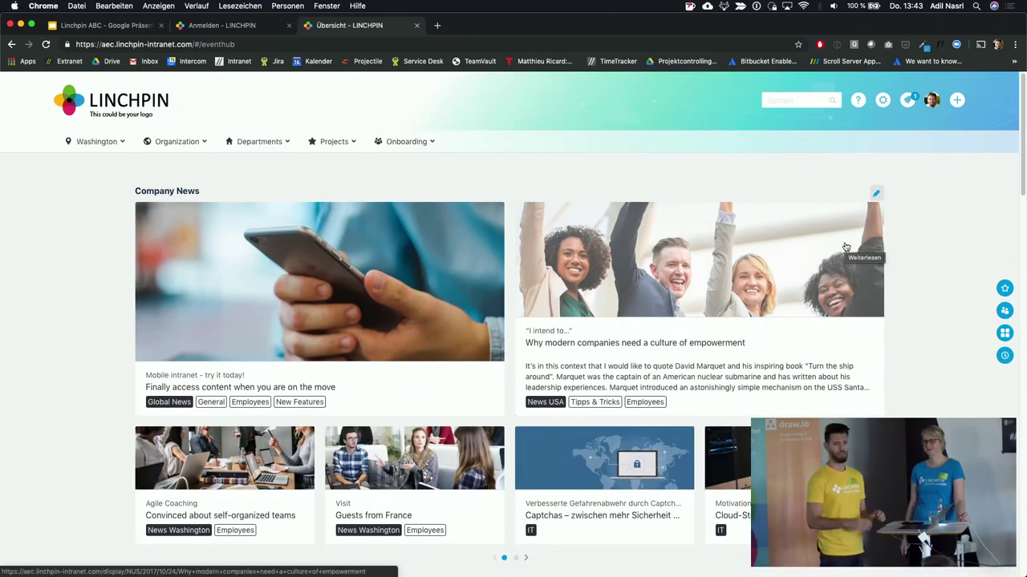
- Edit your own profile to set the country to Germany and the branch to Frankfurt, and save the profile
left_click(929, 101)
left_click(892, 187)
left_click(893, 175)
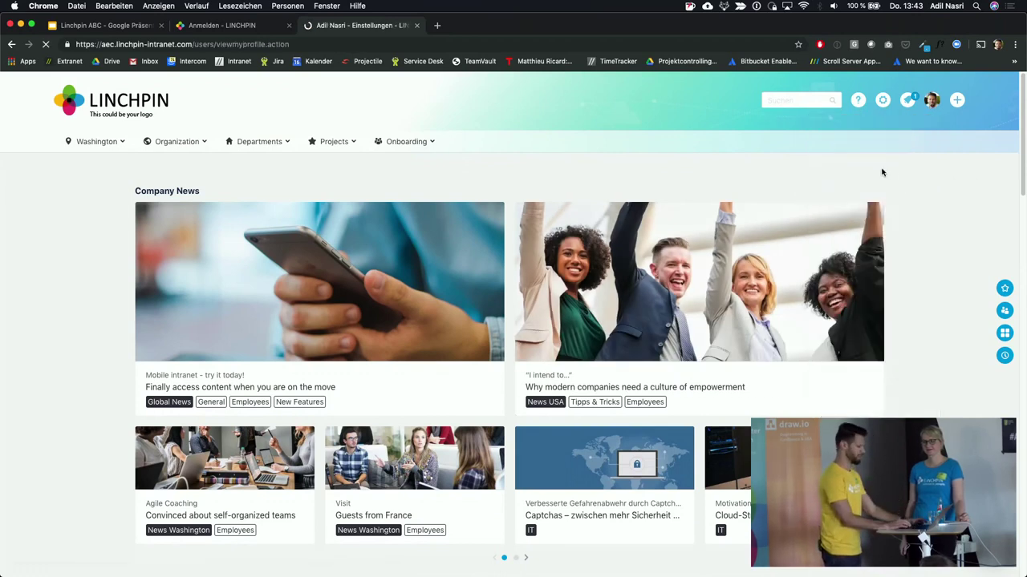
left_click(920, 212)
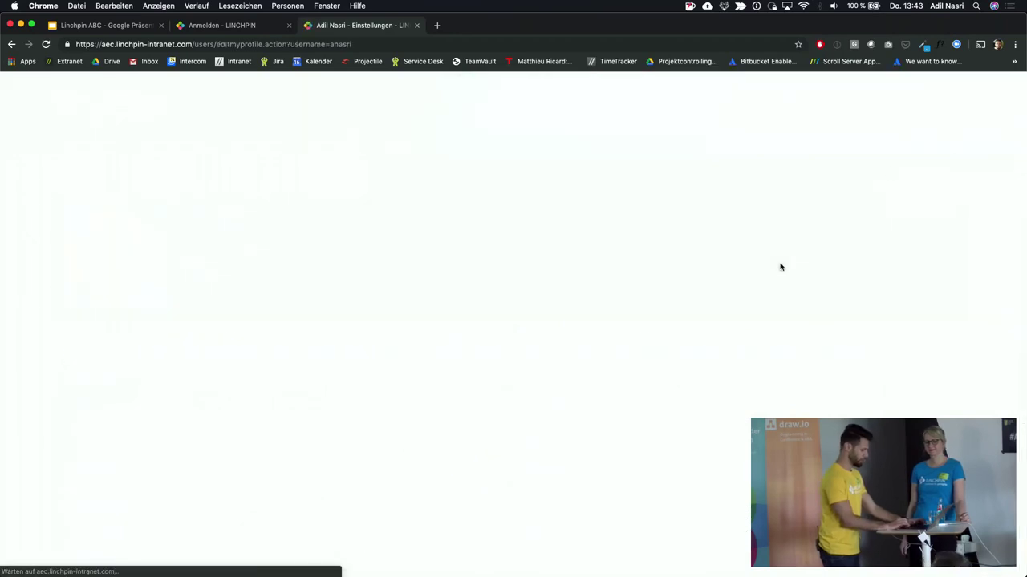
scroll(780, 267, "down", 5)
scroll(698, 244, "up", 2)
left_click(592, 205)
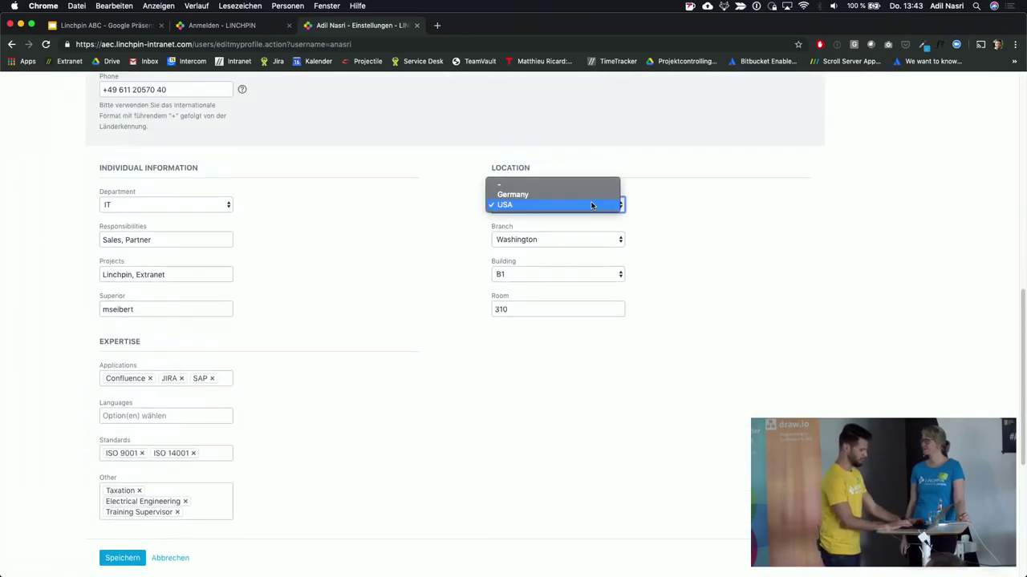
left_click(592, 195)
left_click(545, 240)
left_click(526, 229)
left_click(127, 560)
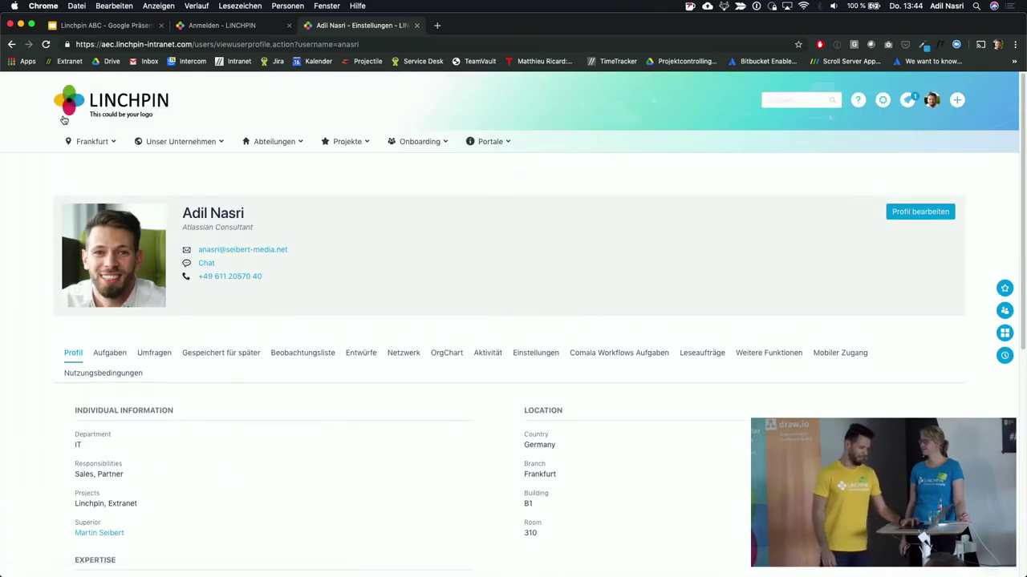
- Open the space directory (Bereichsverzeichnis) and look through the Extranet, Projects and Standorte categories
mouse_move(188, 161)
mouse_move(491, 143)
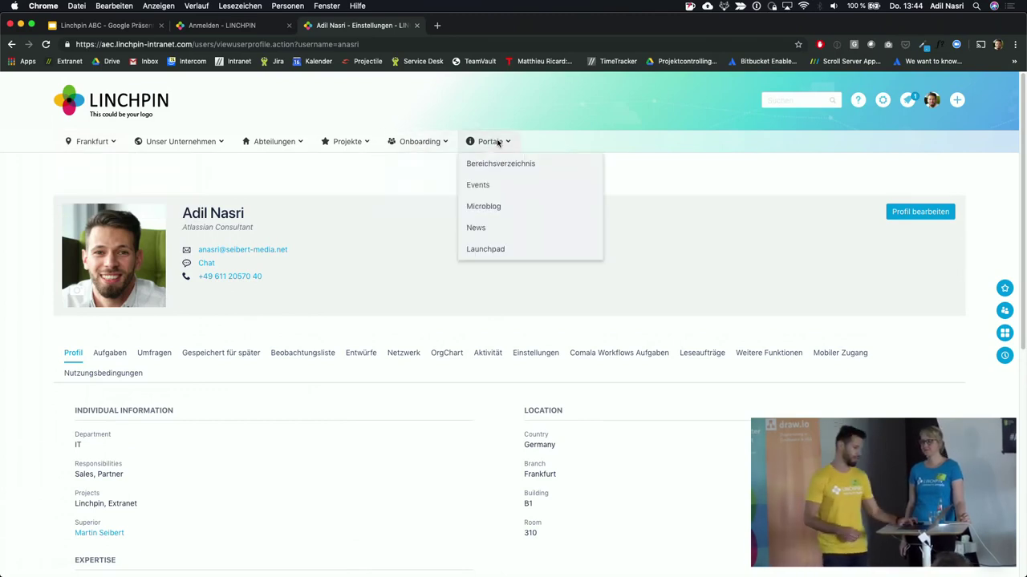
left_click(517, 169)
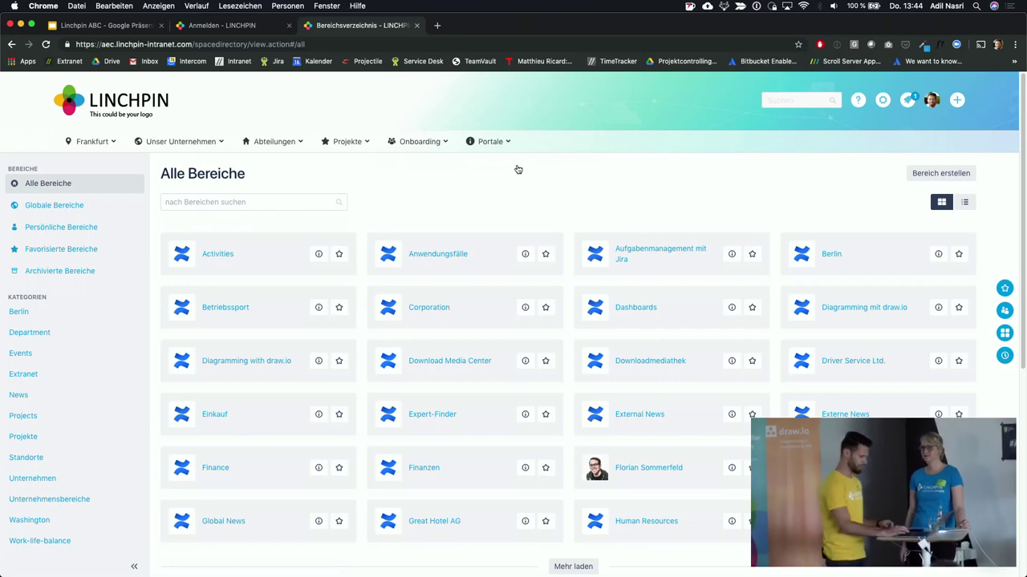
left_click(39, 375)
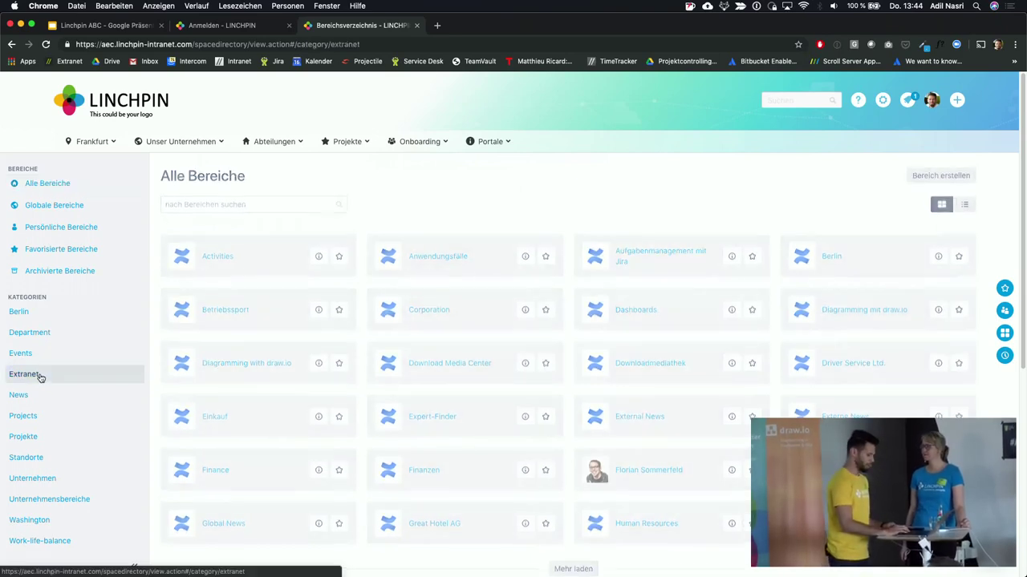
left_click(32, 416)
left_click(57, 458)
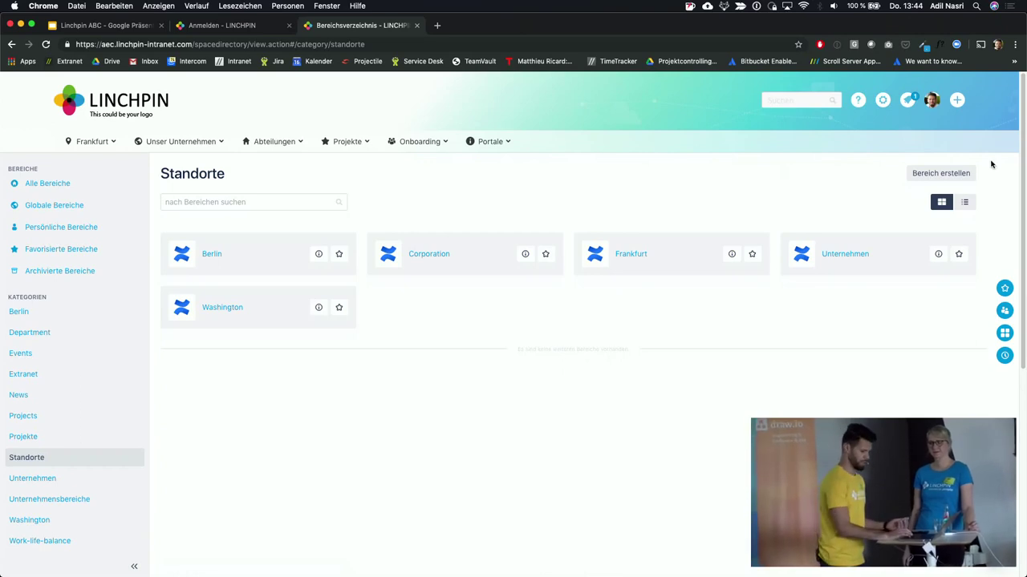
- Start a new space from the Projekt template, named AEC, with a description beginning "Nur ein neuer", and continue to its details
left_click(952, 182)
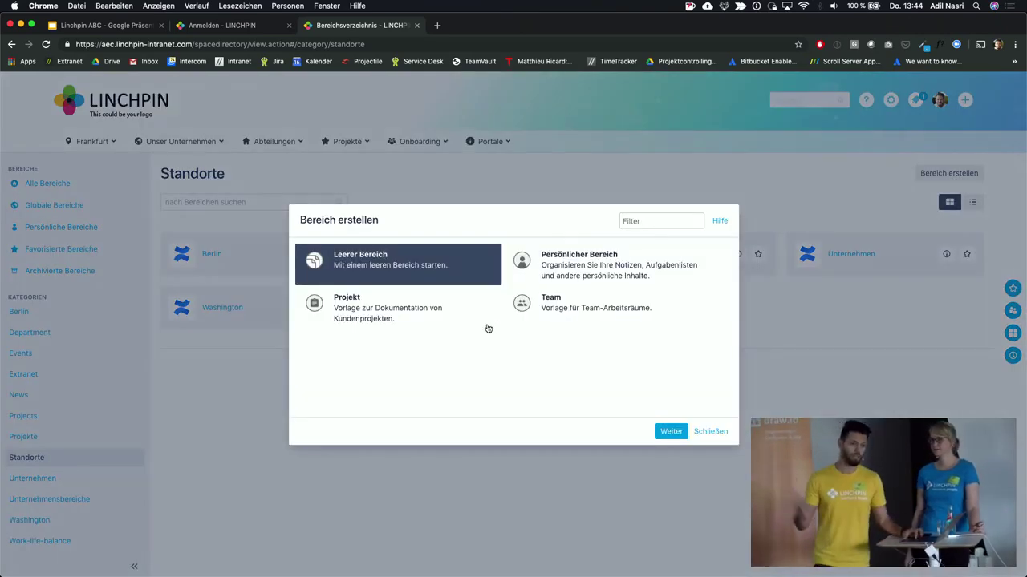
double_click(439, 316)
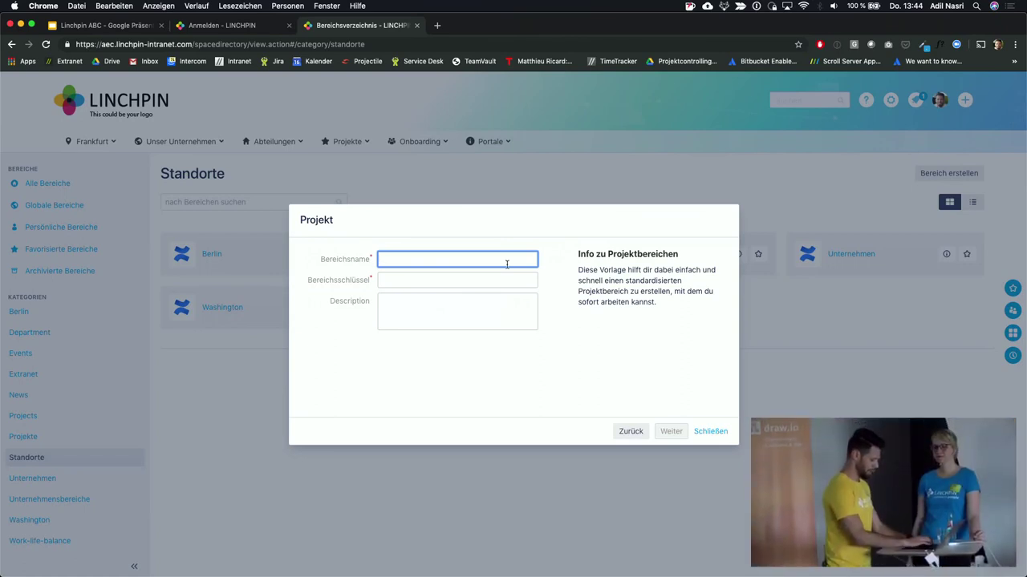
type("AEC")
left_click(529, 321)
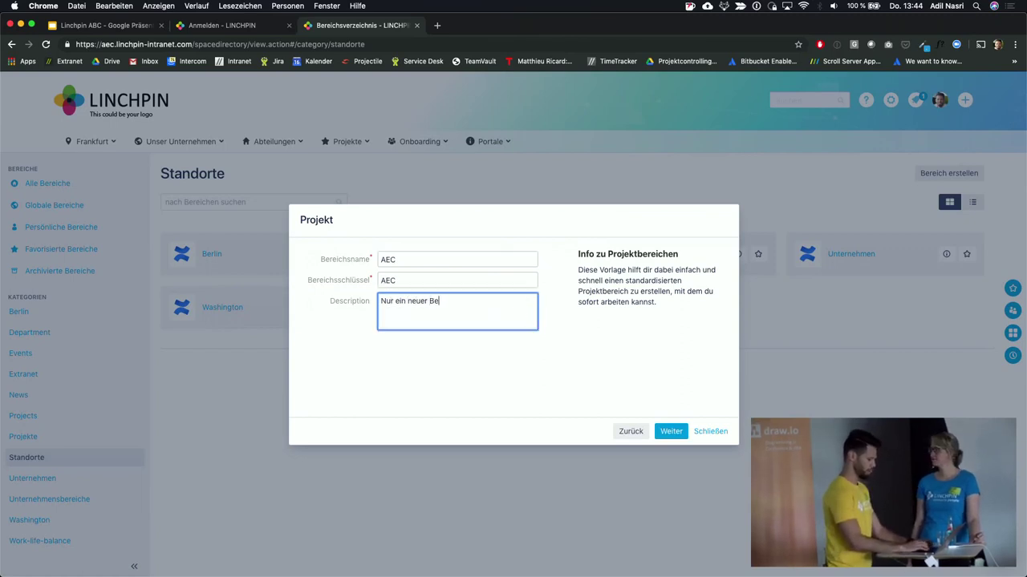
left_click(673, 432)
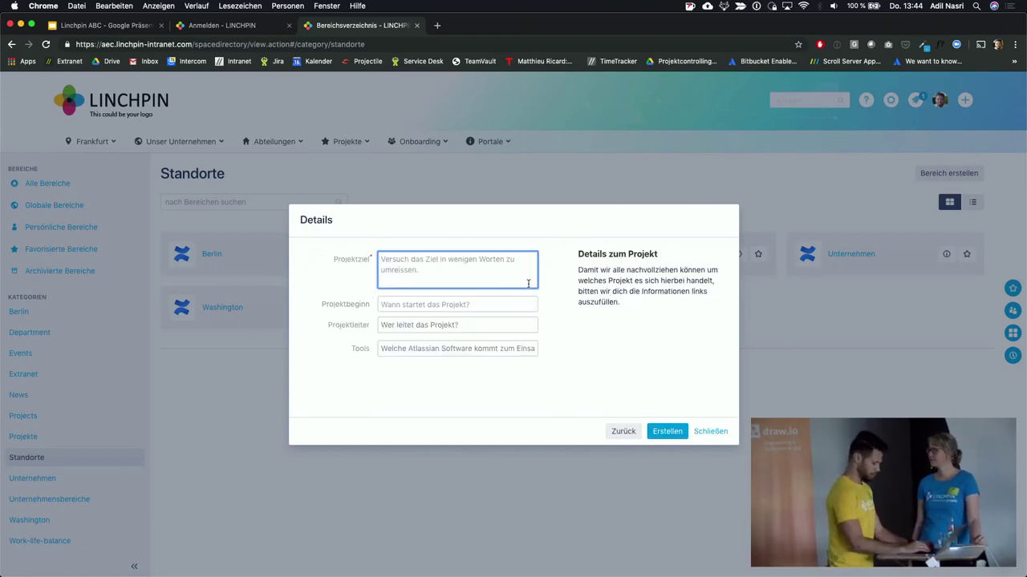
- Enter the project goal "Alle mal kennenlernen und LInchpin vorstellen." and set the project start to 2019-05-19
type("Alle m")
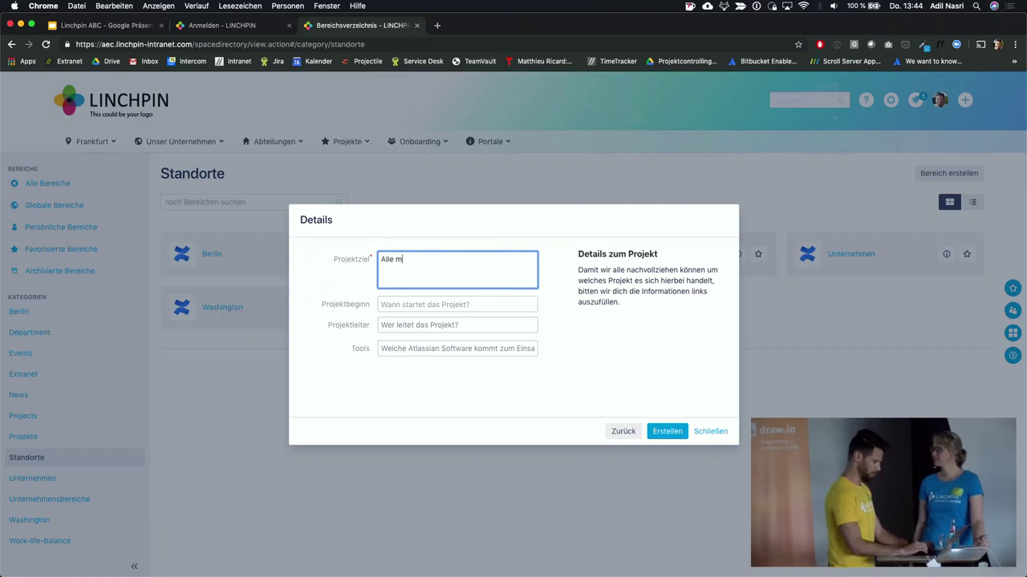
type("al kennenlerne")
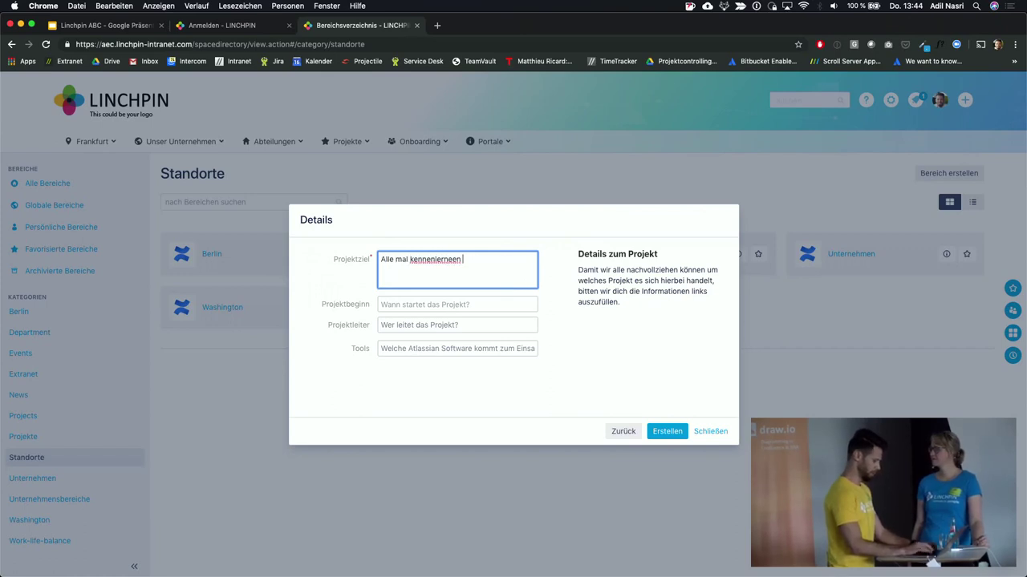
type("n und LInchpin vor")
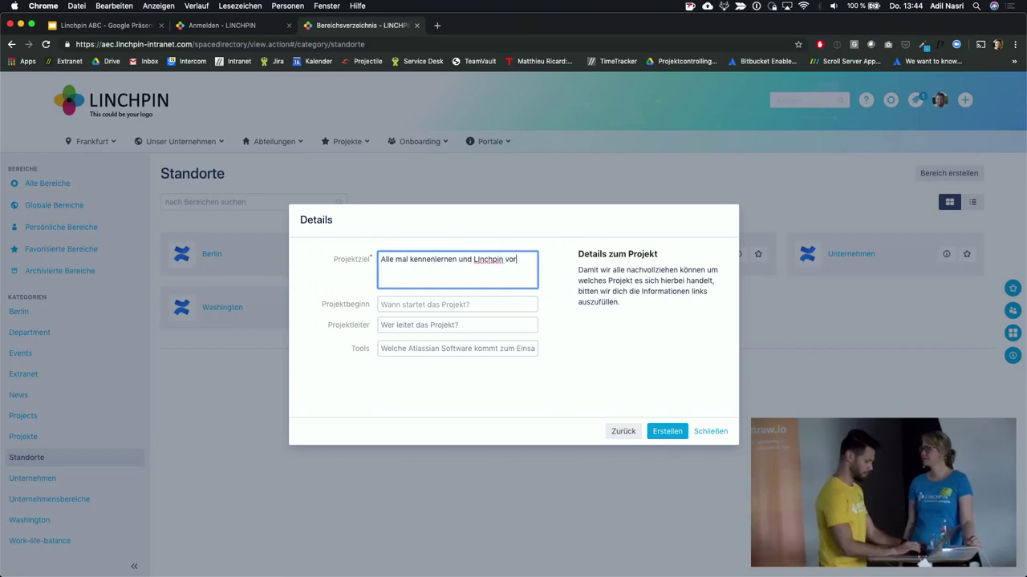
type("stelle")
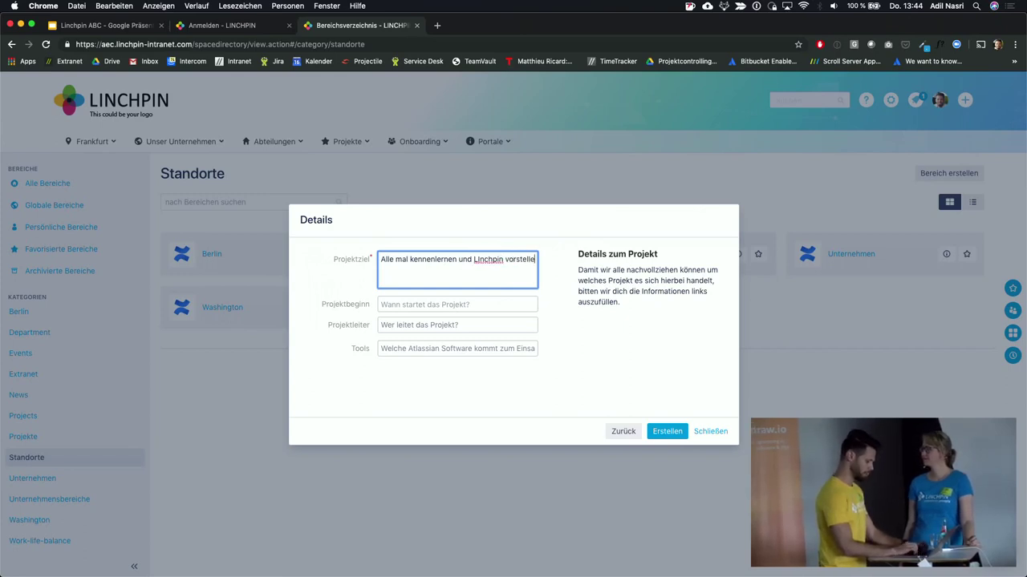
type("n.")
left_click(505, 305)
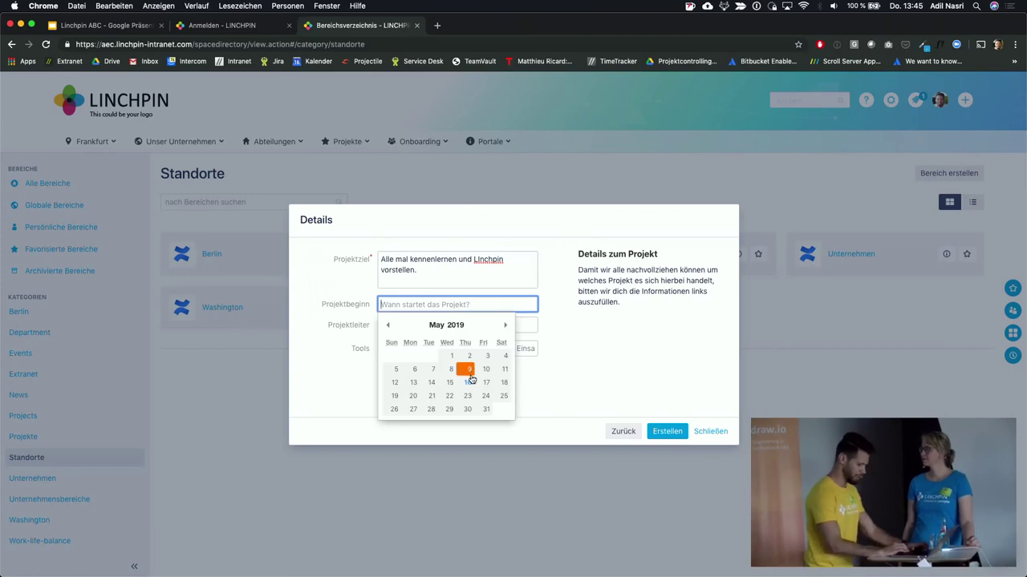
left_click(394, 396)
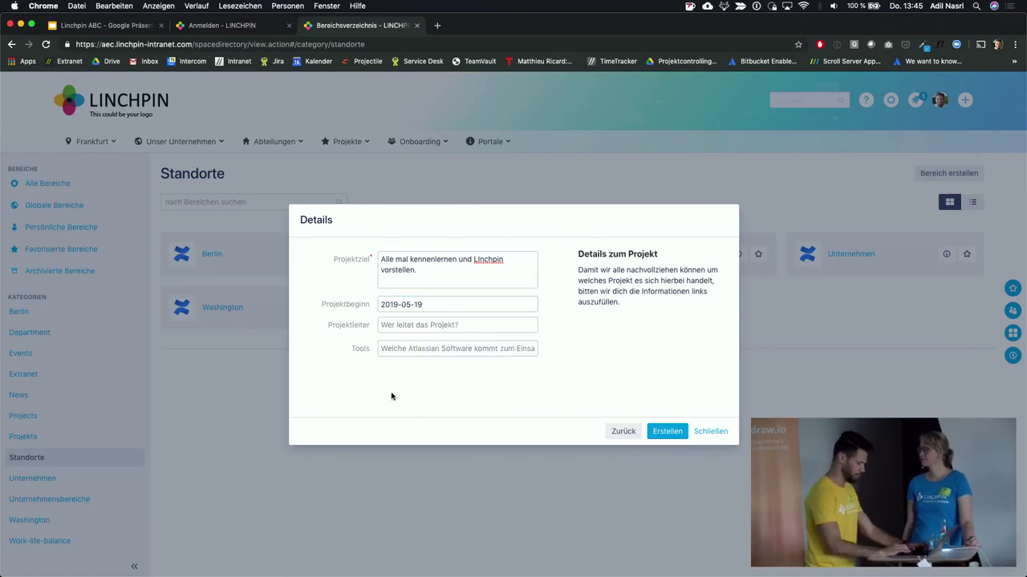
- Assign two colleagues as project leads, removing the wrongly chosen person from the field
left_click(433, 328)
type("the")
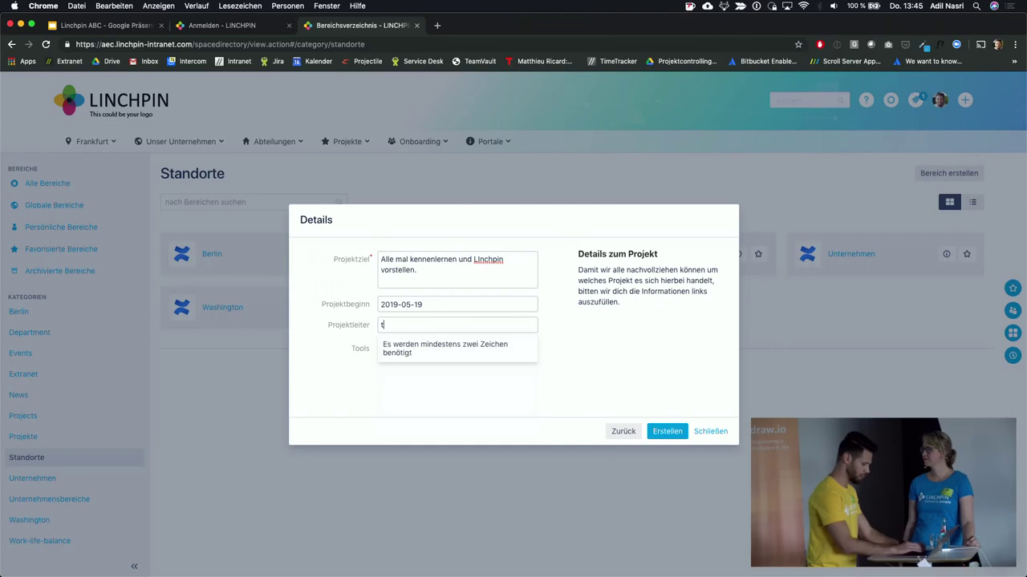
left_click(420, 374)
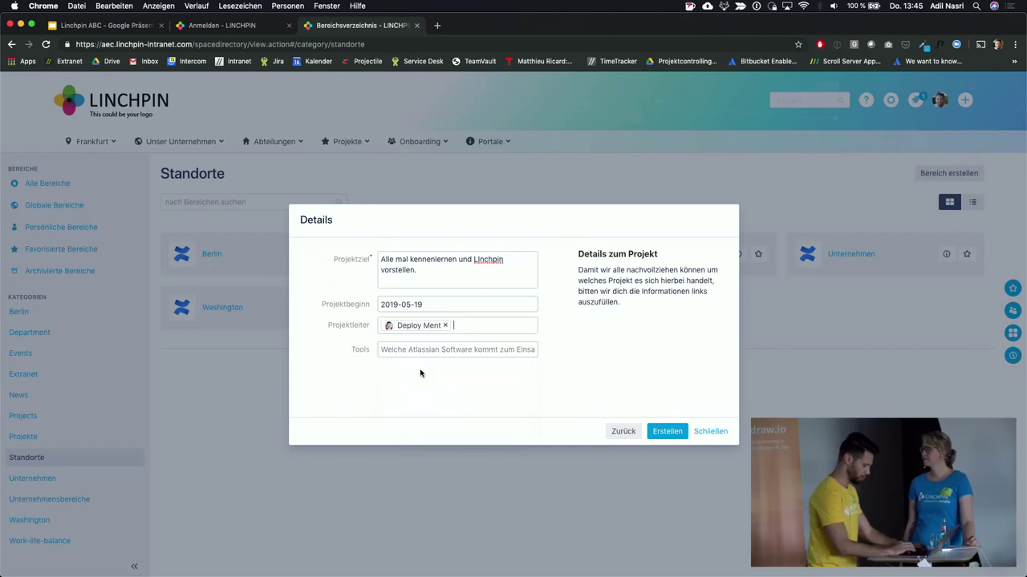
key("BackSpace")
type("theo")
key("Return")
type("si Sonn")
left_click(447, 353)
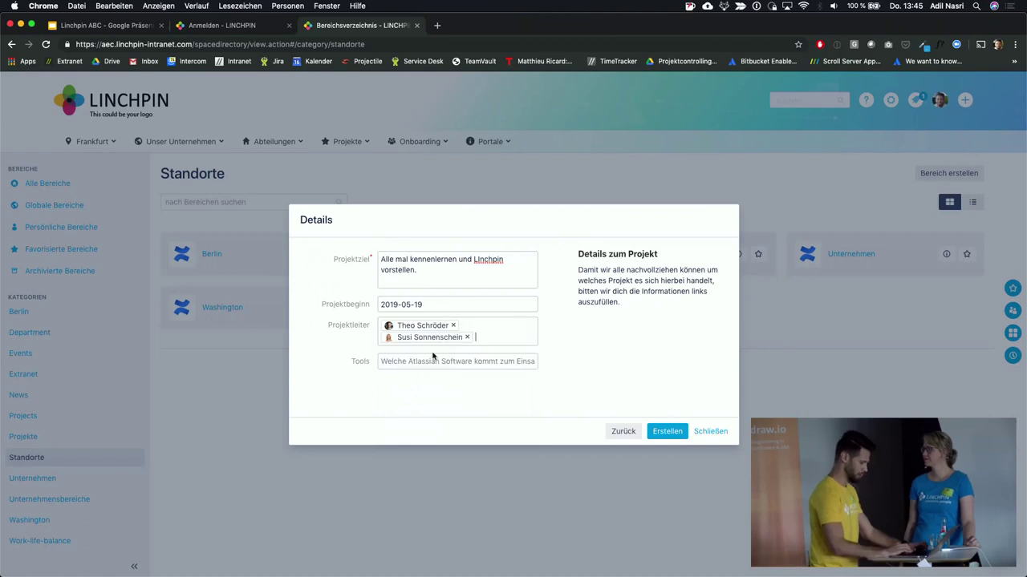
- Add Confluence and Jira Service Desk as the project's tools and create the space
left_click(434, 358)
left_click(431, 396)
left_click(465, 363)
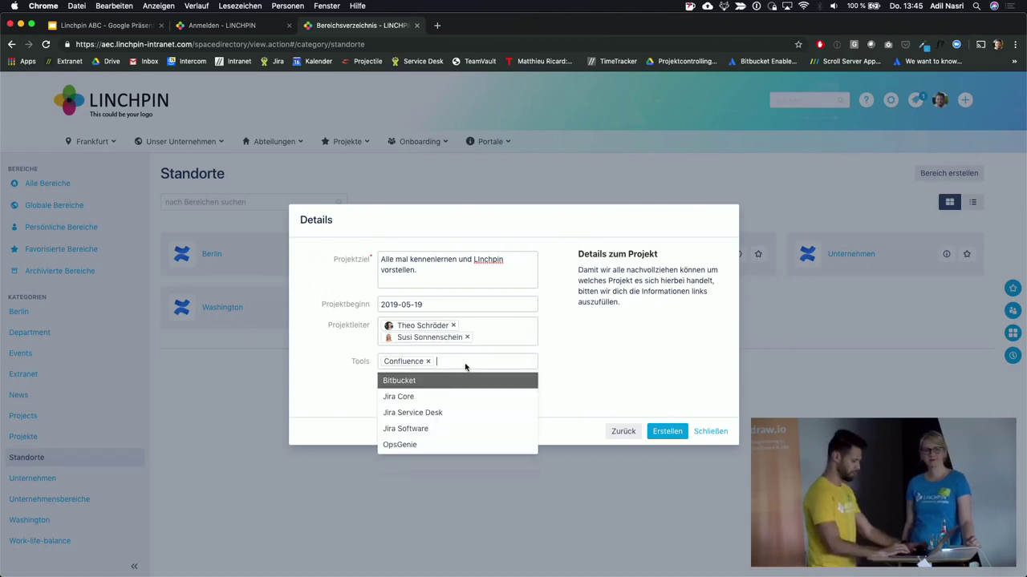
left_click(449, 417)
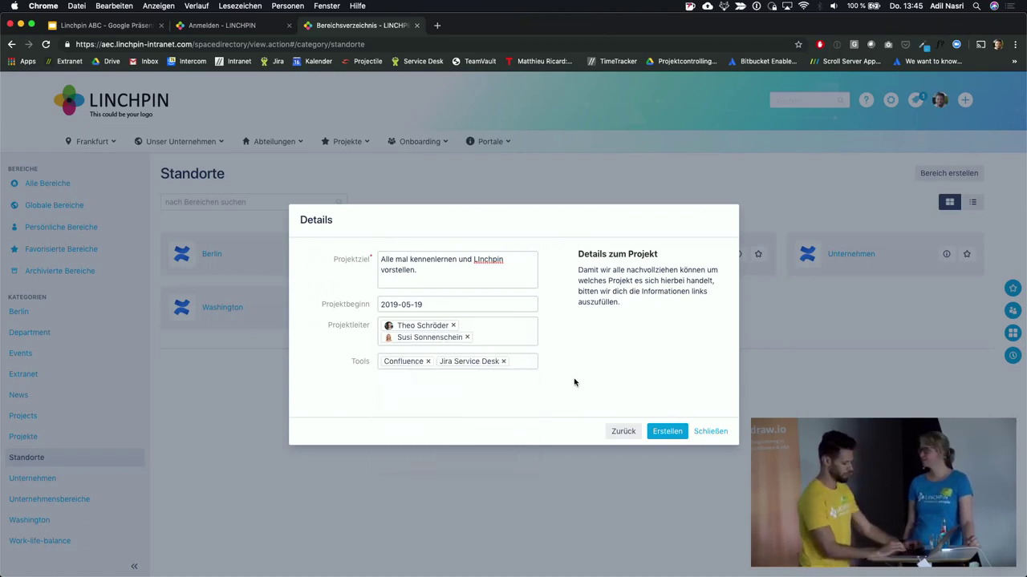
left_click(664, 432)
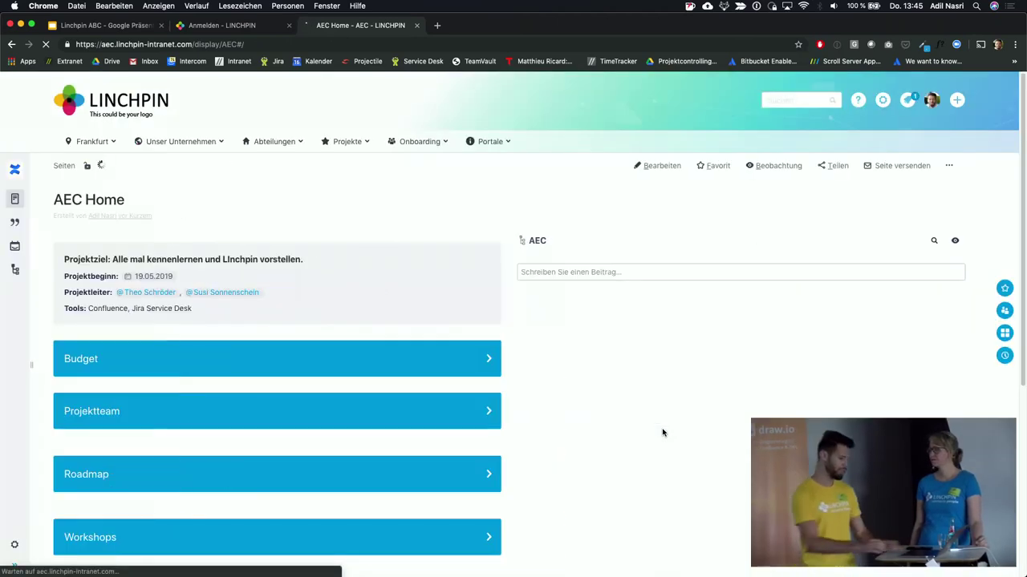
- Expand the AEC space's sidebar and examine the page hierarchy and project details on its home page
left_click(16, 566)
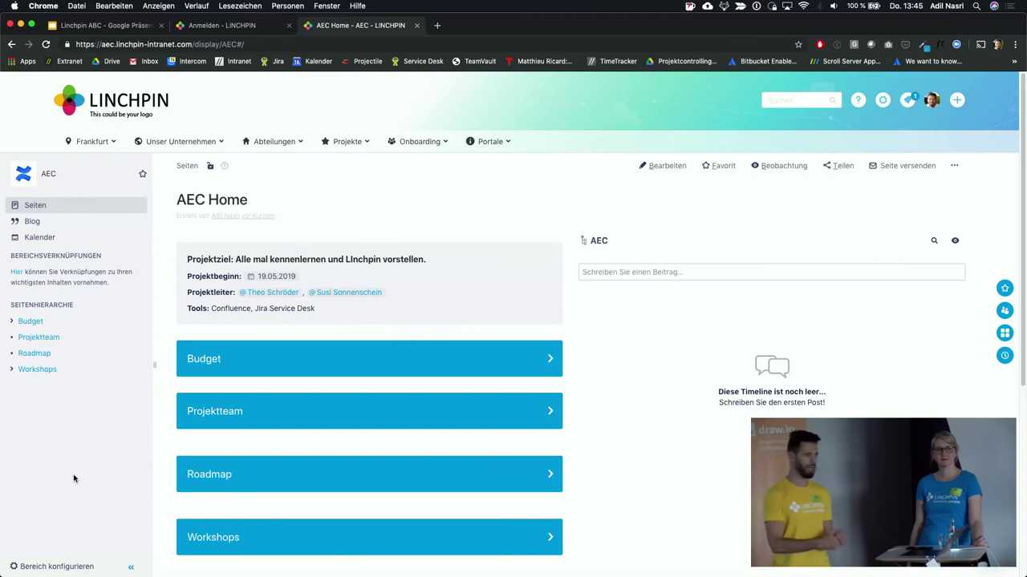
left_click_drag(358, 309, 279, 273)
left_click(282, 273)
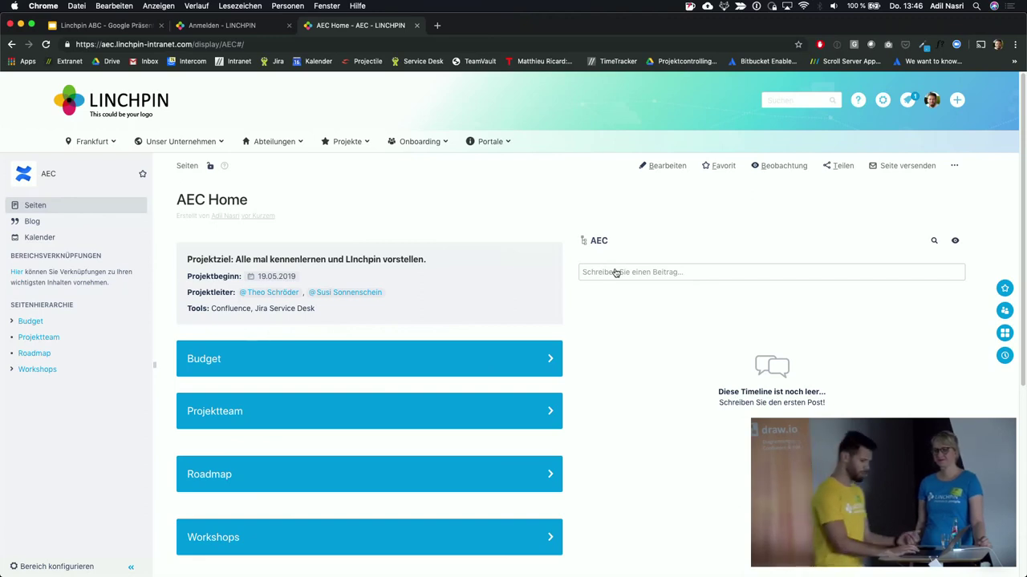
- Post "Ein kurzes Update zum Projekt geben." under the AEC topic in the home page's microblog, and like the post
left_click(613, 273)
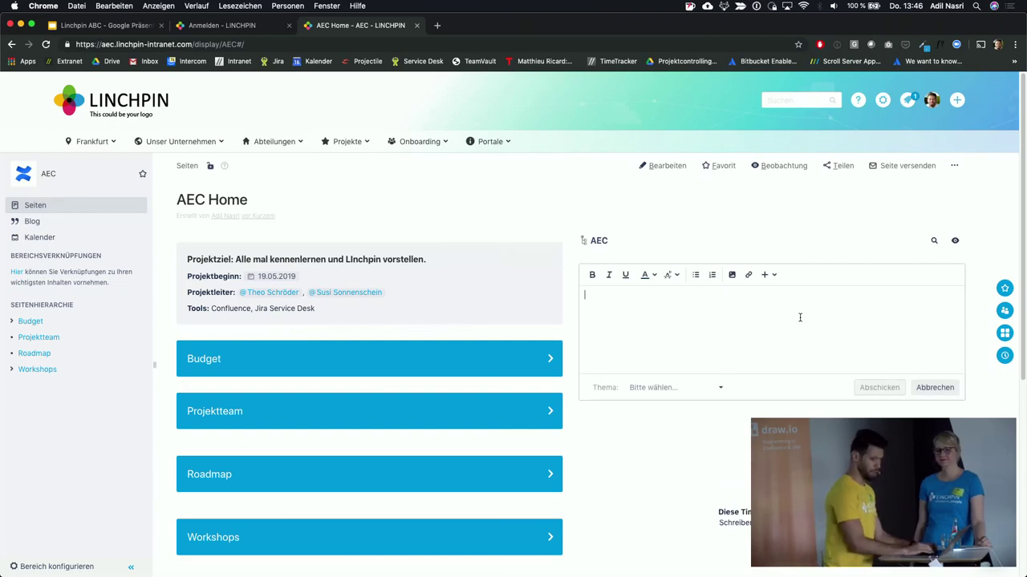
type("Ein kurzes")
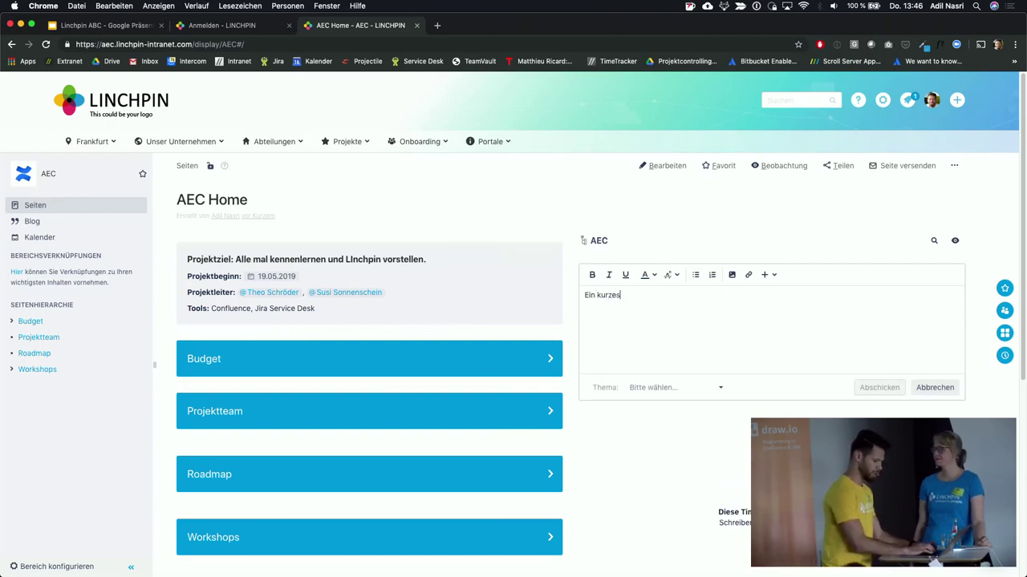
type(" Update zum Projekt geben.")
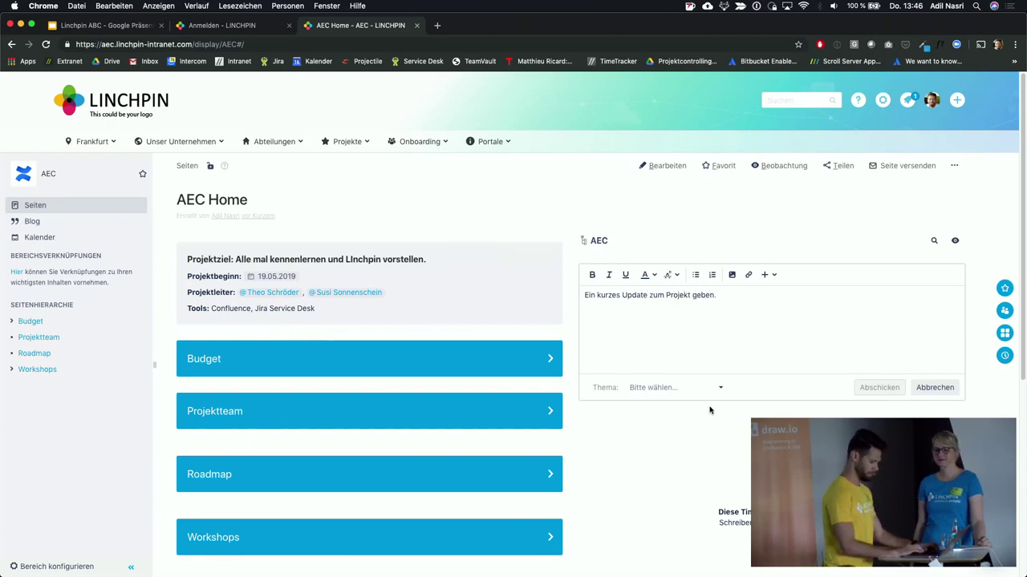
left_click(691, 393)
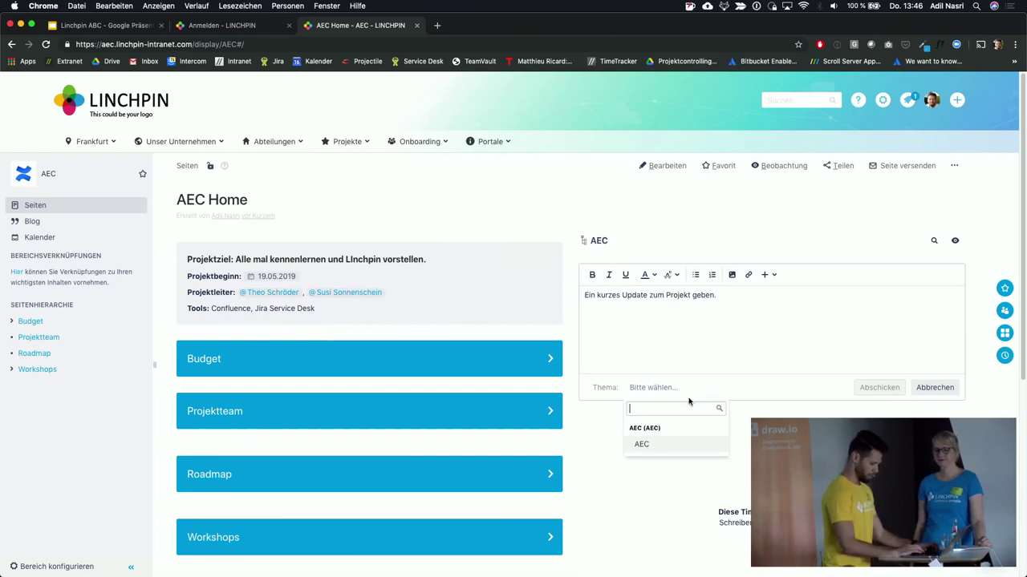
left_click(672, 442)
left_click(878, 388)
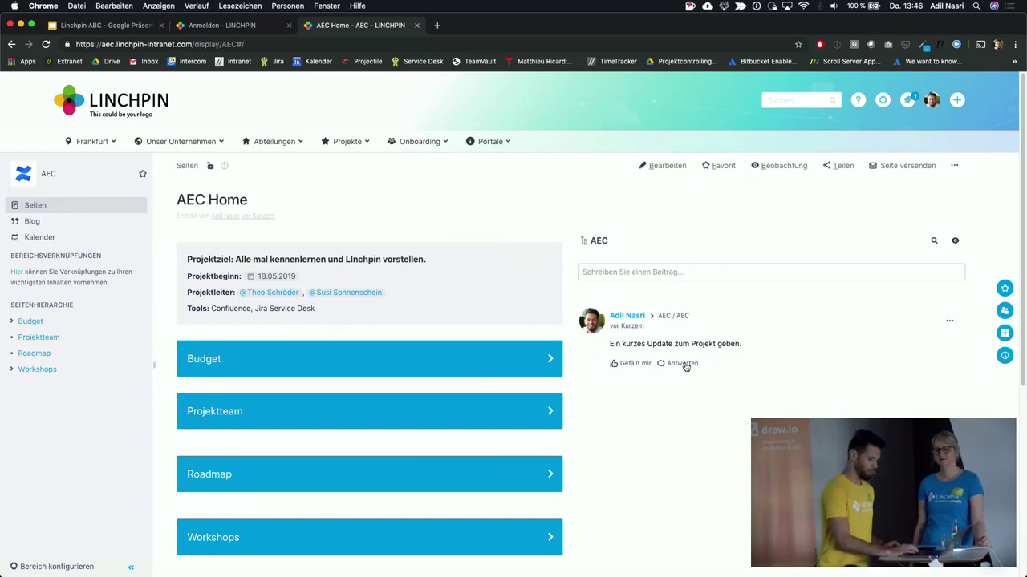
left_click(638, 365)
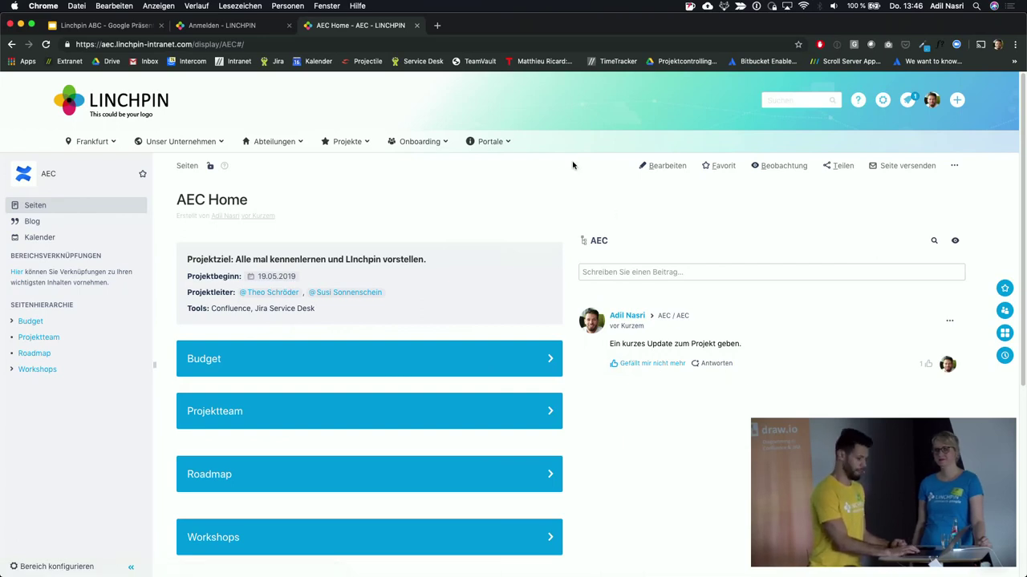
- Open the Microblog portal and examine the latest posts and the list of spaces and topics
left_click(505, 143)
left_click(504, 206)
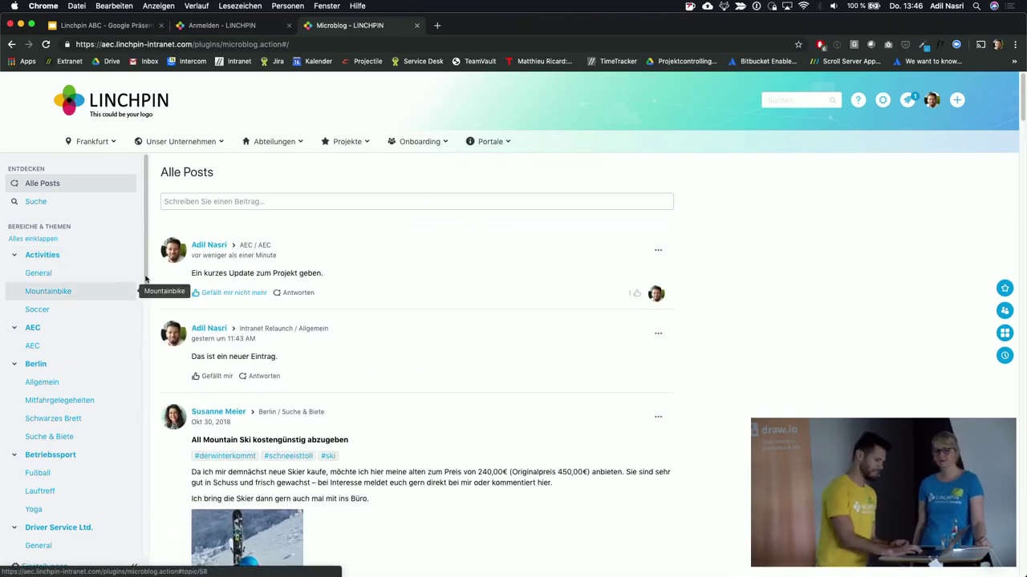
scroll(89, 418, "down", 2)
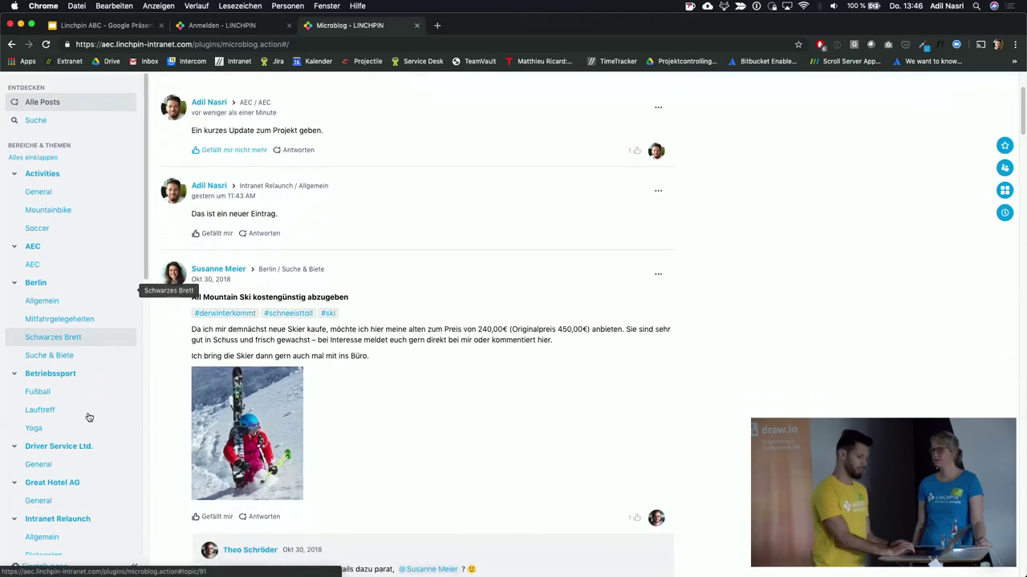
scroll(96, 377, "up", 2)
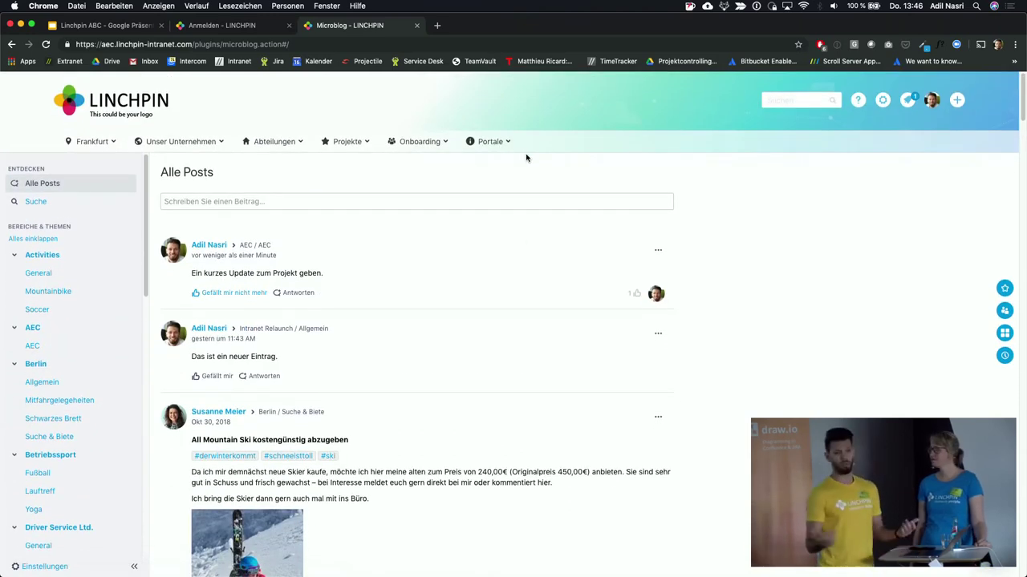
- Open the Launchpad portal and view the overview of all linked apps
left_click(486, 141)
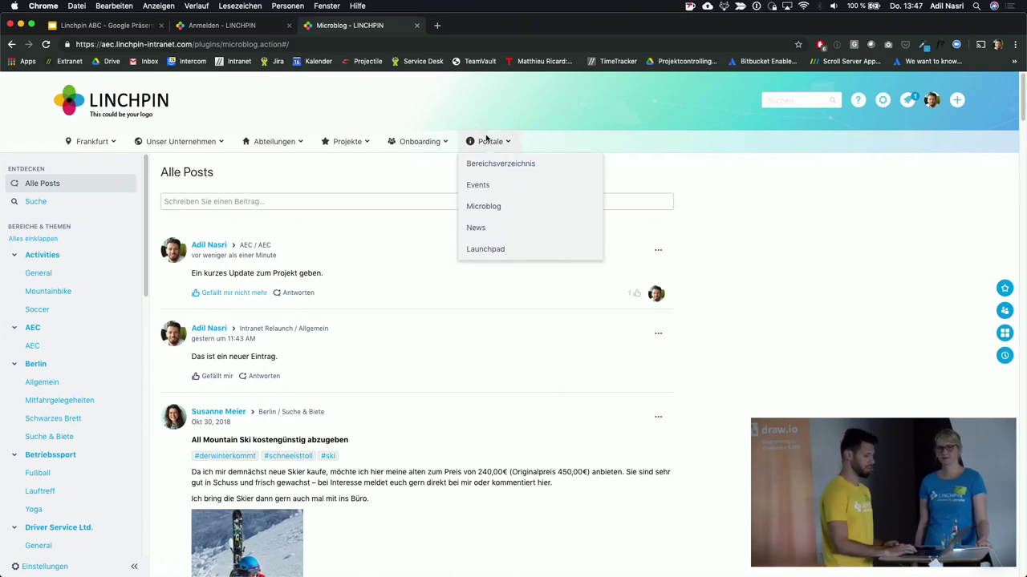
left_click(490, 257)
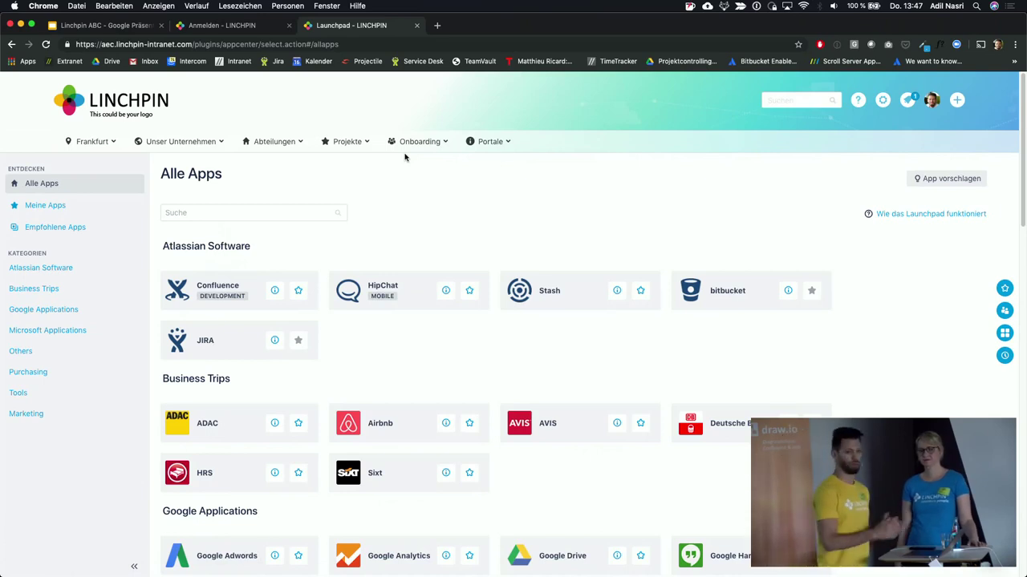
left_click(489, 142)
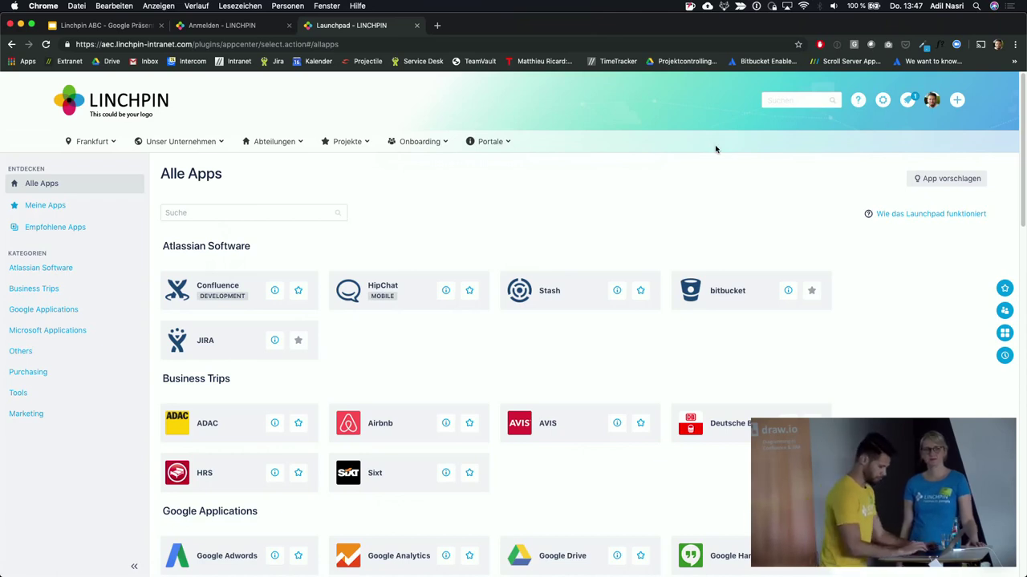
- Switch to QuickTime Player to show the mirrored phone screen
key("super+space")
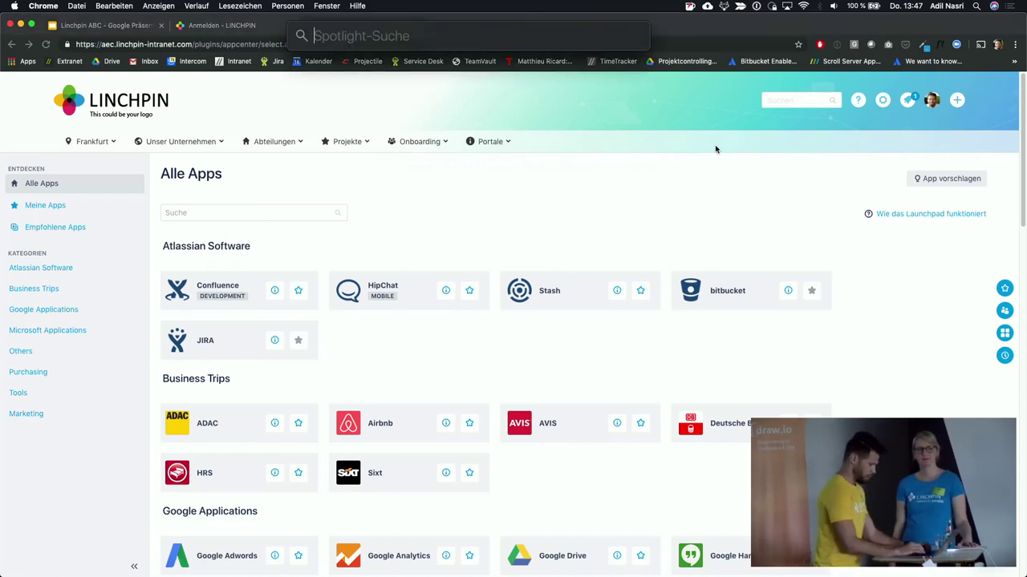
type("qui")
key("Return")
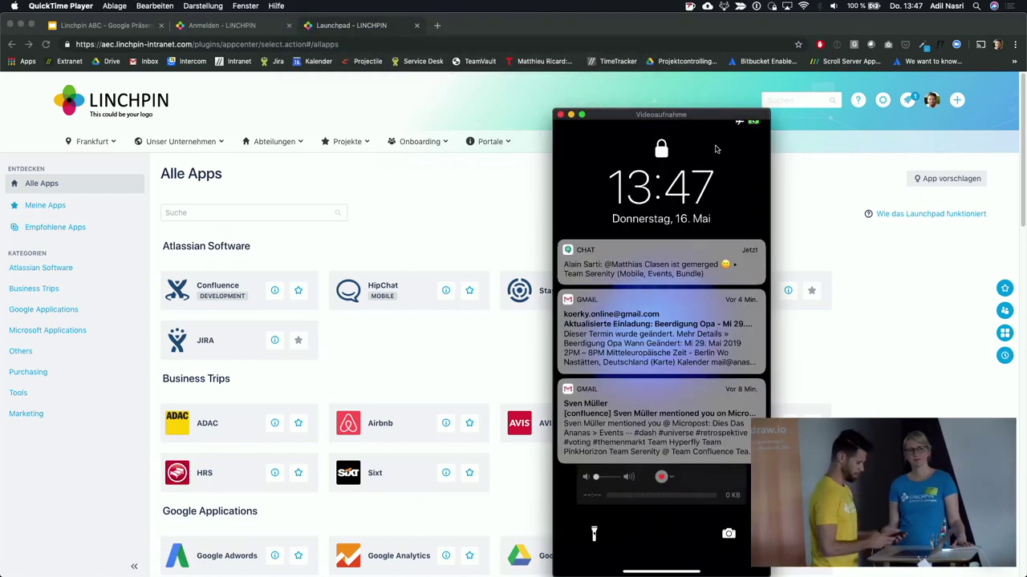